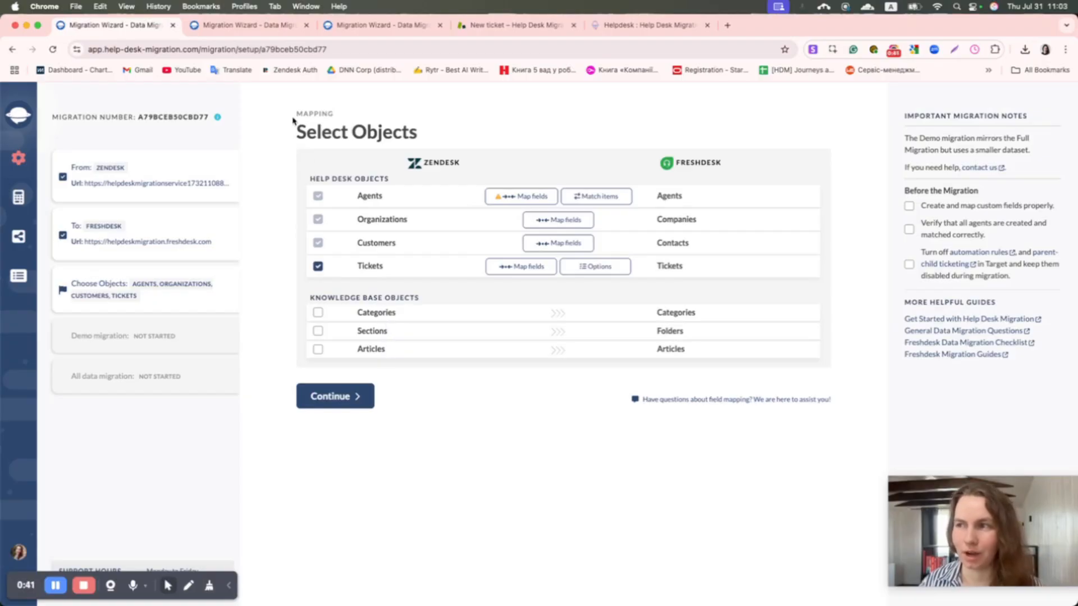
Review the migration objects for the Zendesk-to-Zendesk and Freshservice-to-Halo setups, and return to the Zendesk-to-Freshdesk migration
left_click(236, 25)
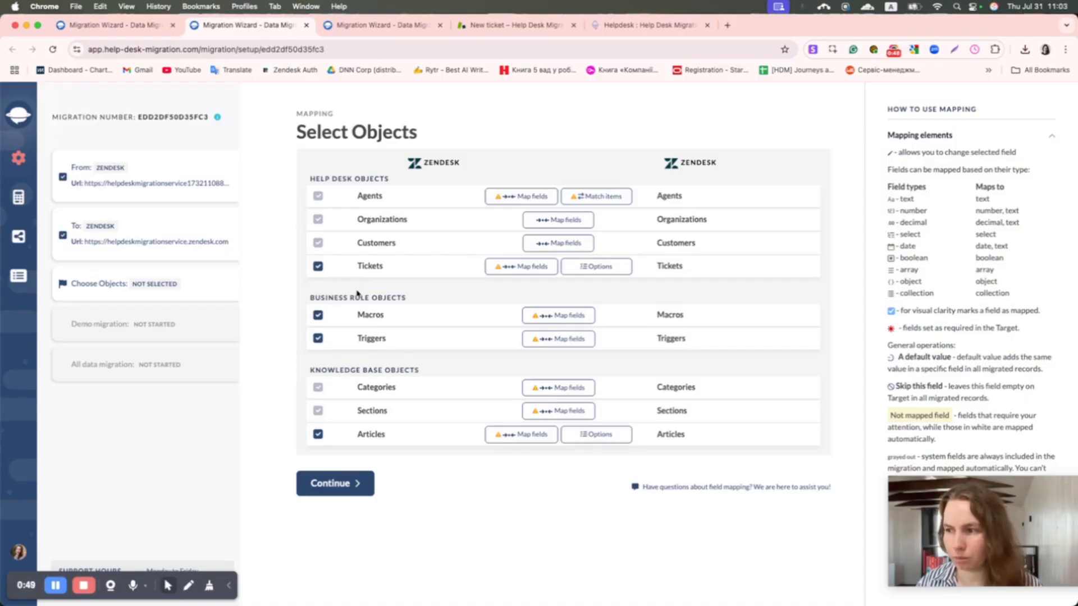
left_click(373, 25)
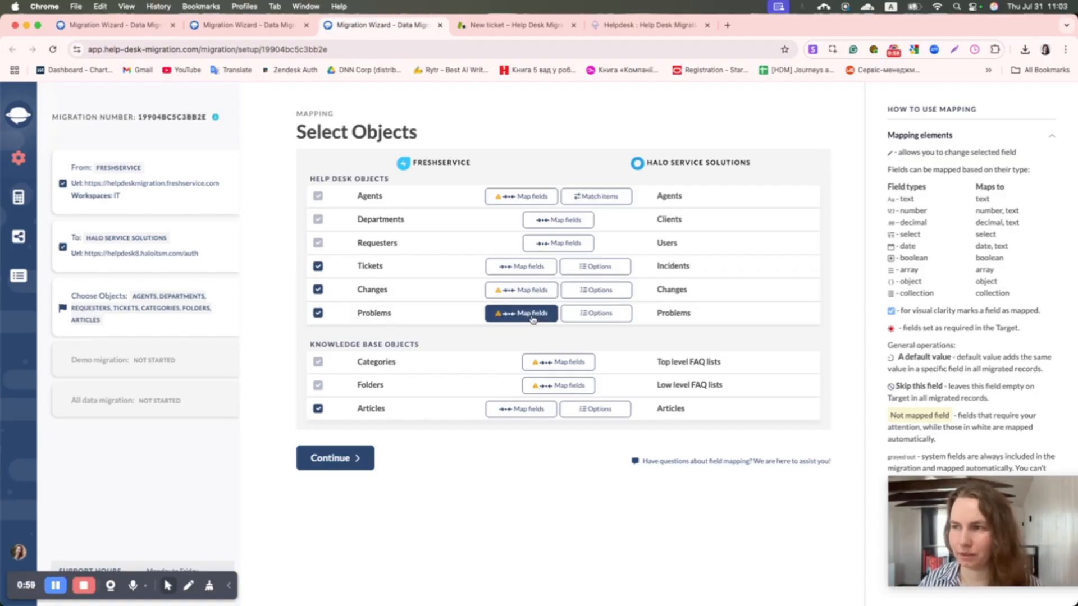
left_click(143, 26)
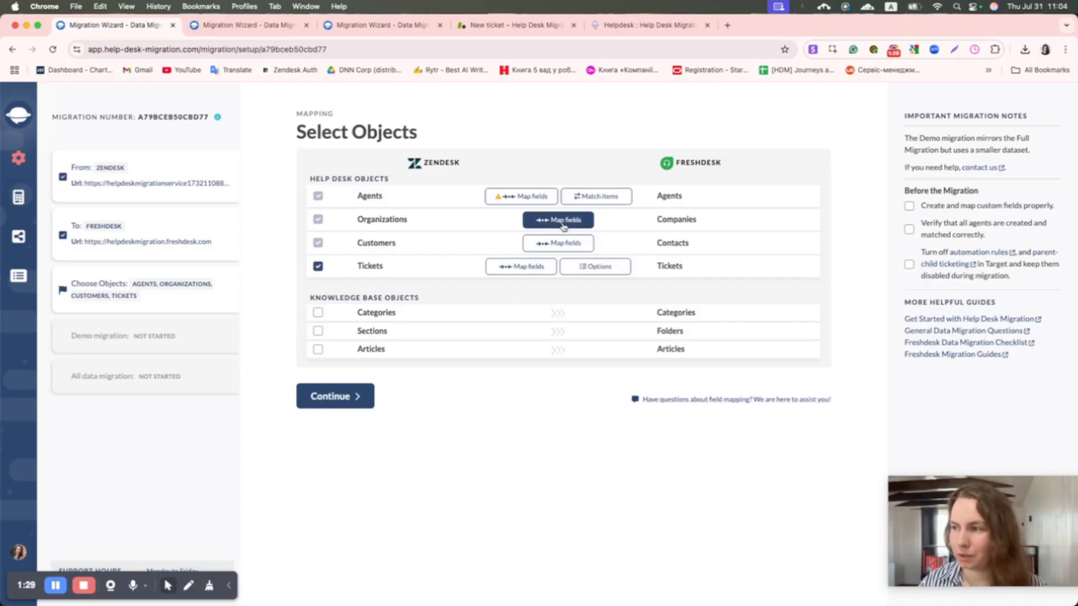
Open the Tickets field mapping and add the Zendesk custom field Last Time Opened as the same field on Freshdesk
left_click(523, 268)
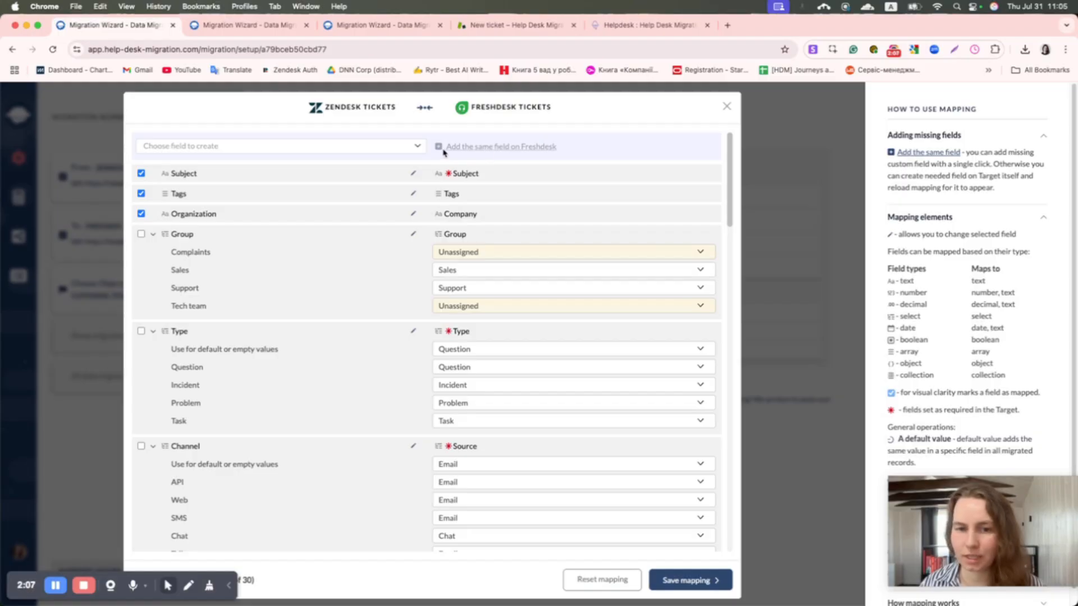
left_click(414, 148)
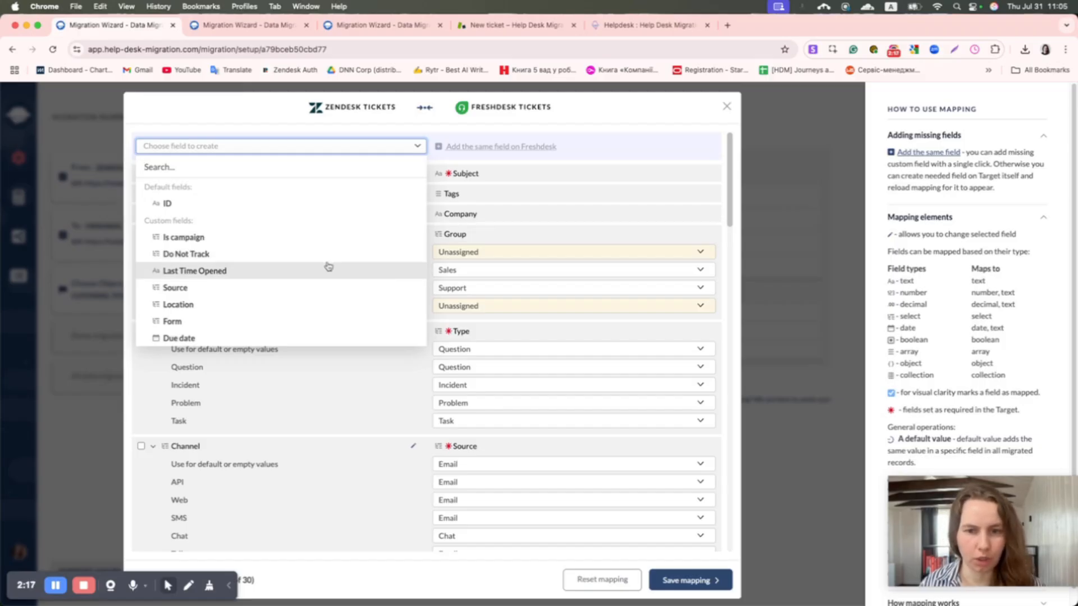
left_click(289, 275)
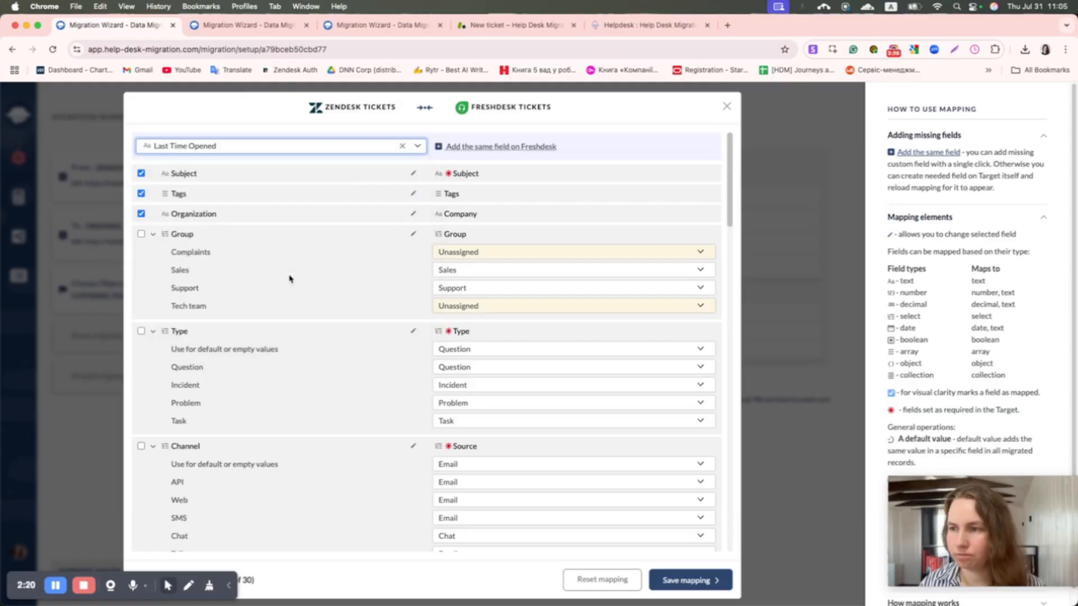
left_click(449, 148)
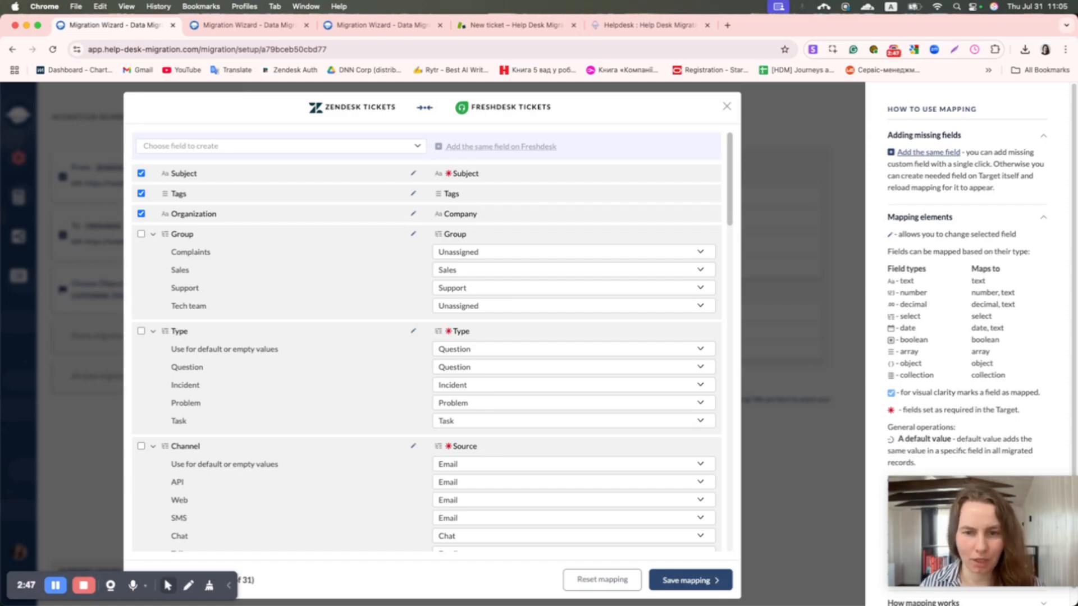
Map the Zendesk ticket type Task to Feature Request in Freshdesk
scroll(427, 292, "down", 1)
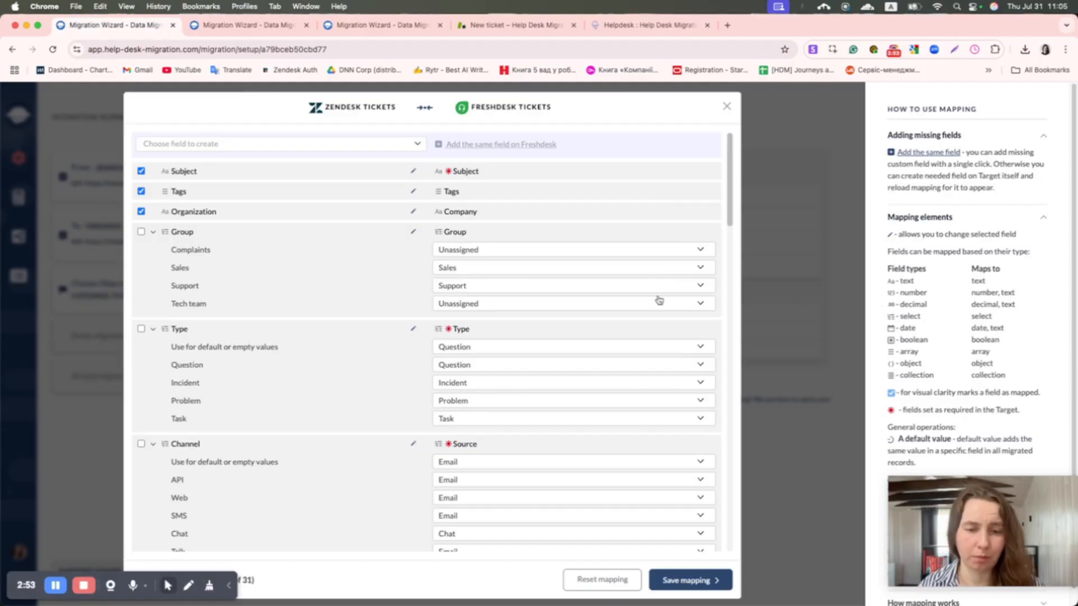
scroll(660, 301, "down", 2)
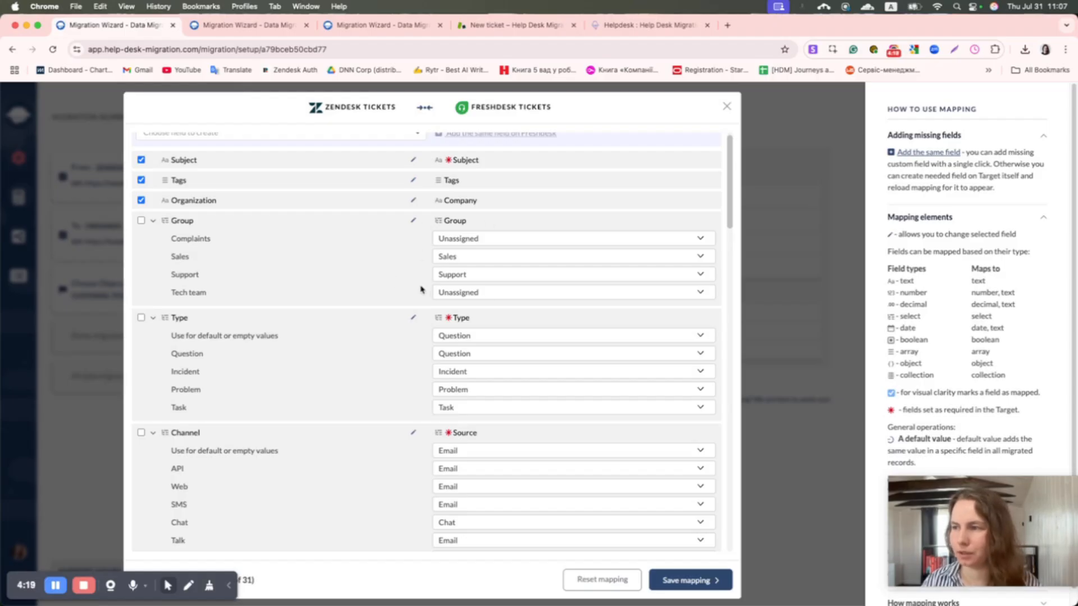
scroll(421, 290, "down", 3)
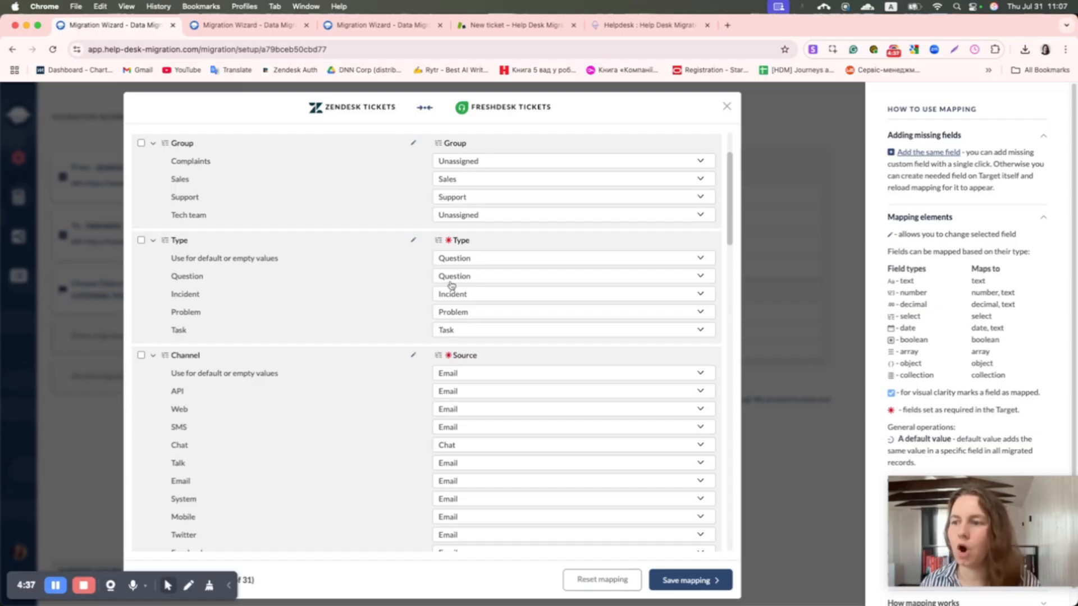
left_click(459, 336)
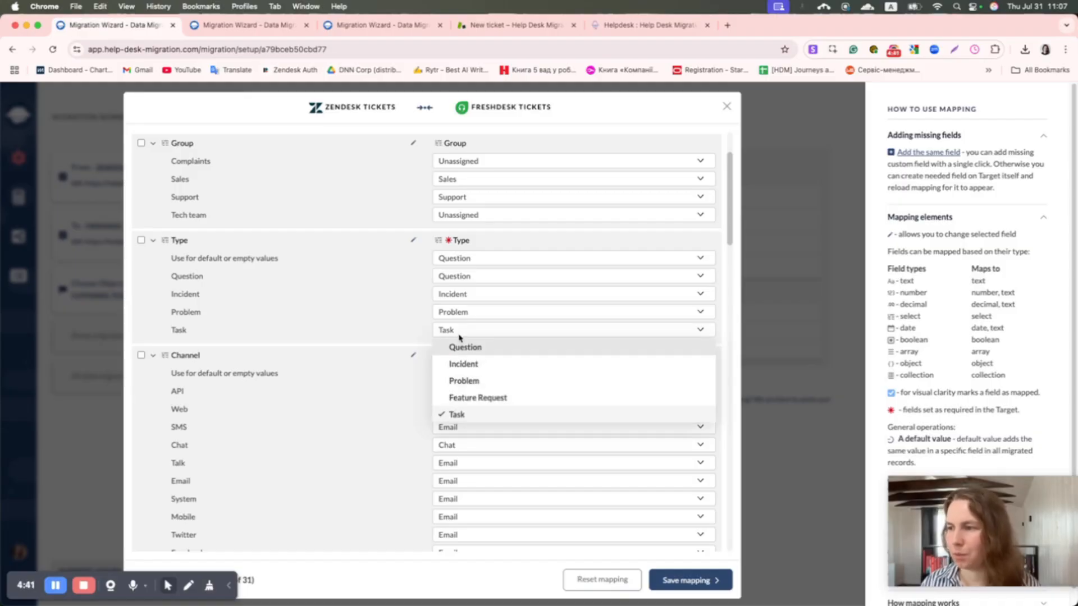
left_click(473, 399)
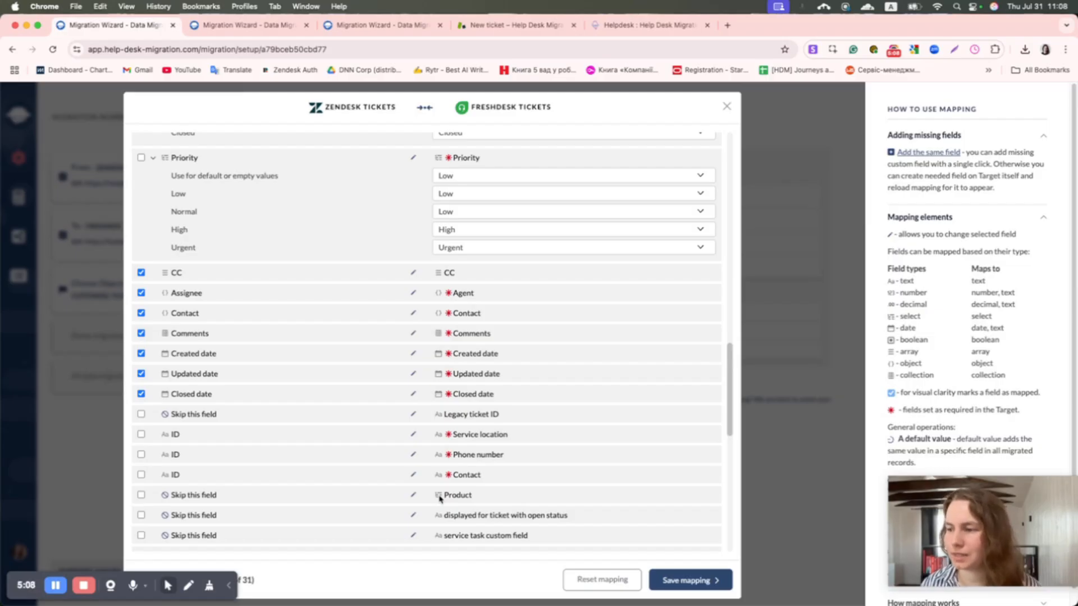
Map the Zendesk Brand field to the Freshdesk Product field, which is currently skipped
left_click(412, 496)
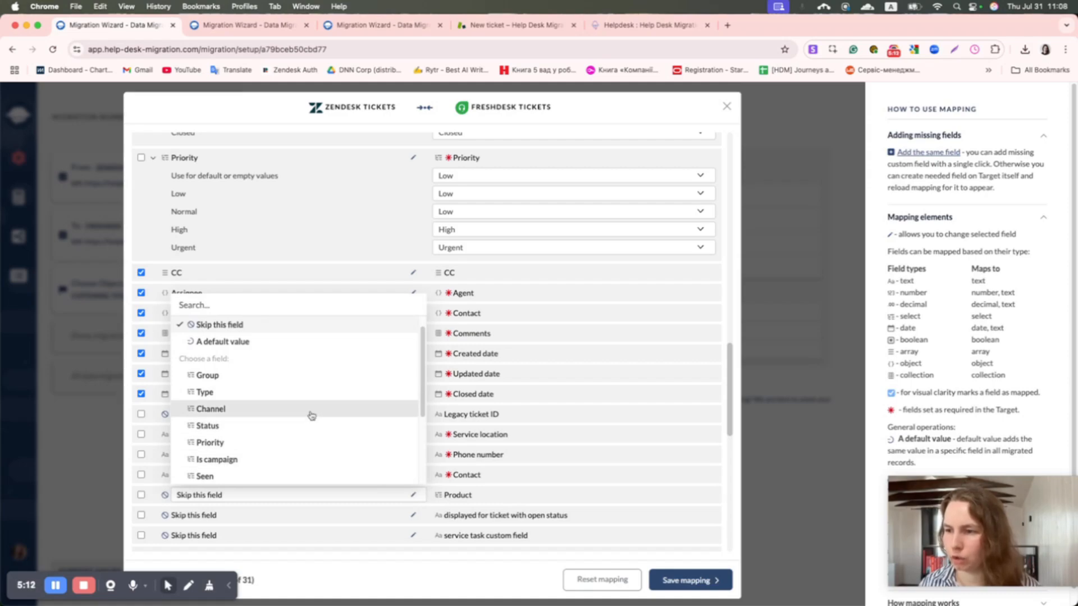
scroll(312, 415, "down", 3)
scroll(312, 415, "up", 5)
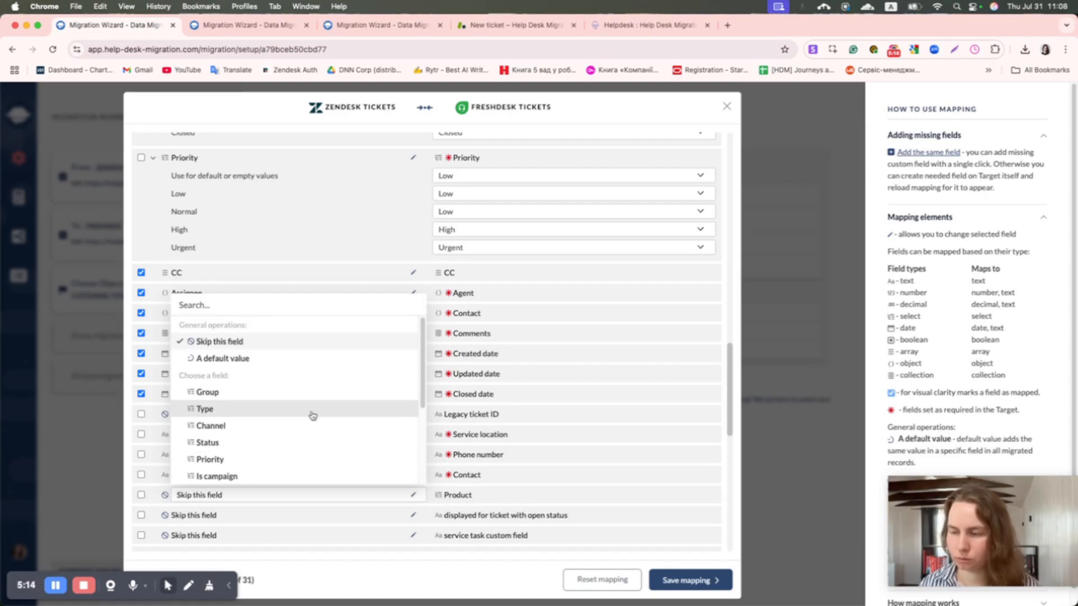
left_click(413, 515)
type("br")
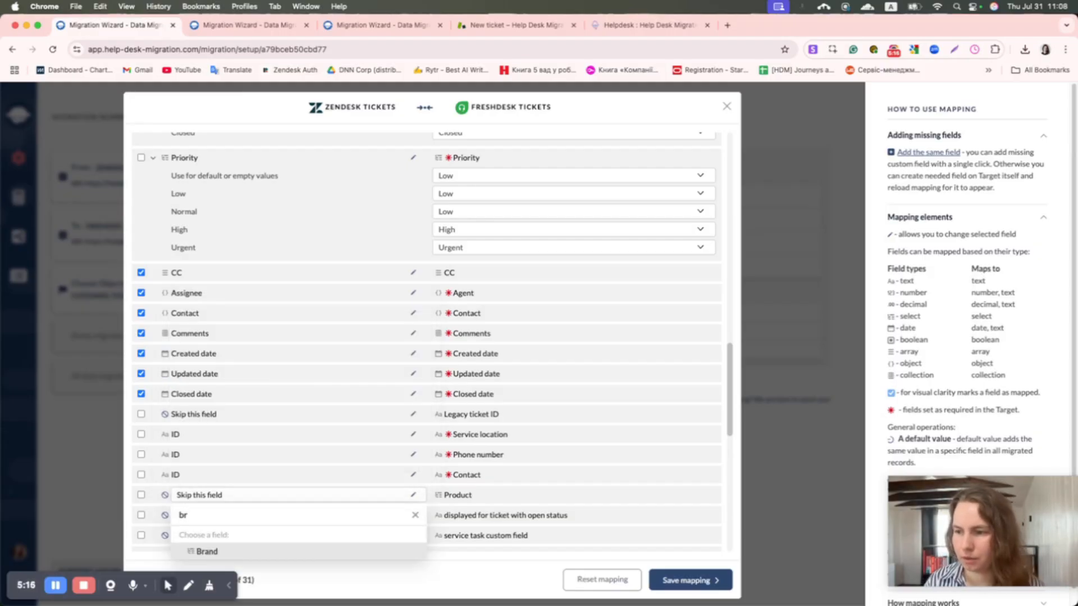
type("a")
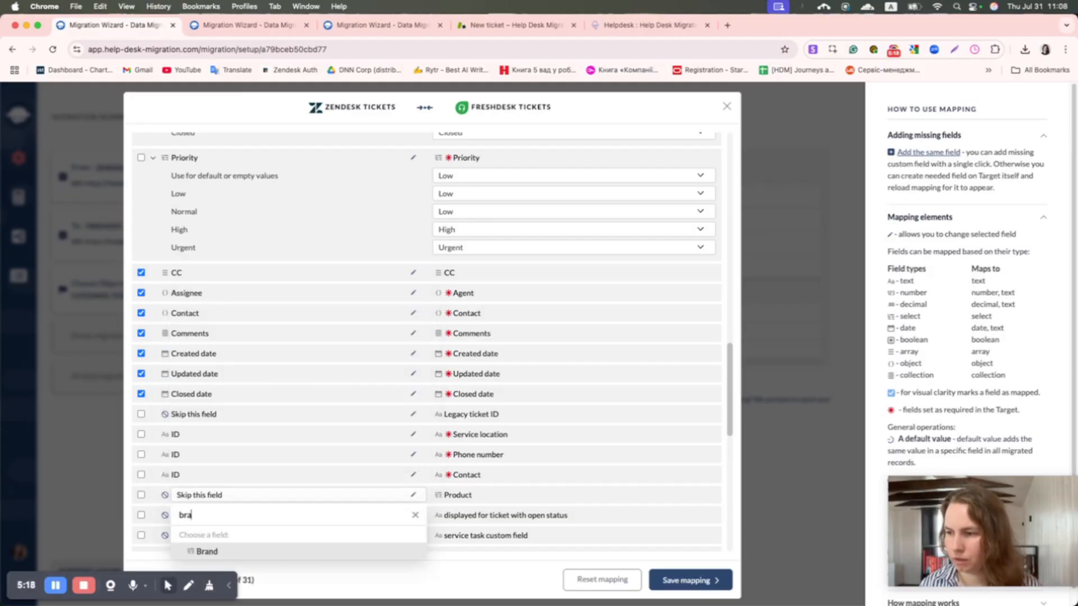
scroll(331, 515, "down", 1)
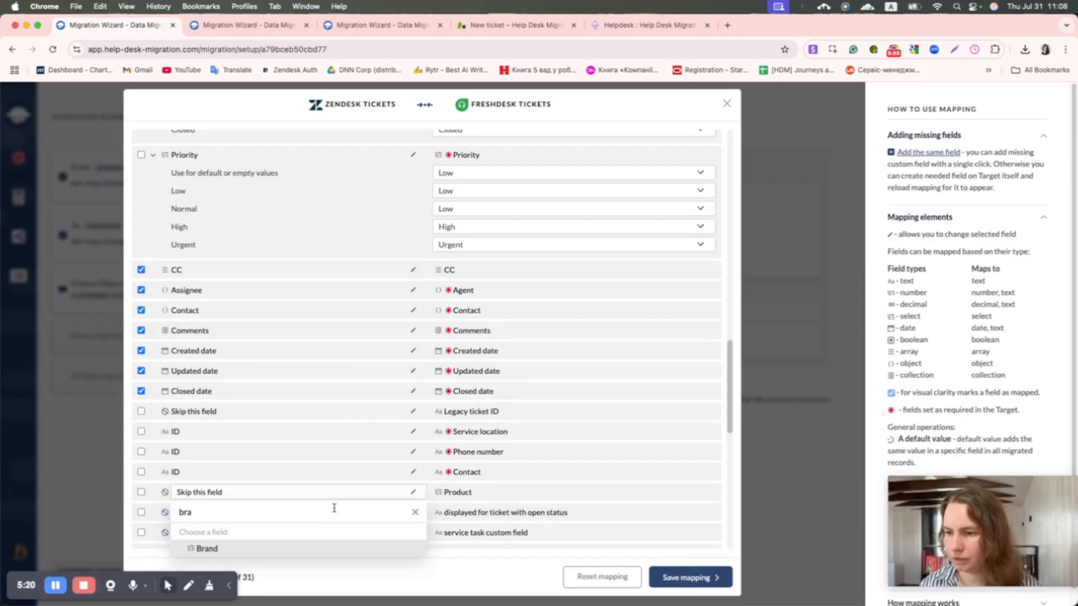
left_click(287, 553)
scroll(331, 467, "down", 3)
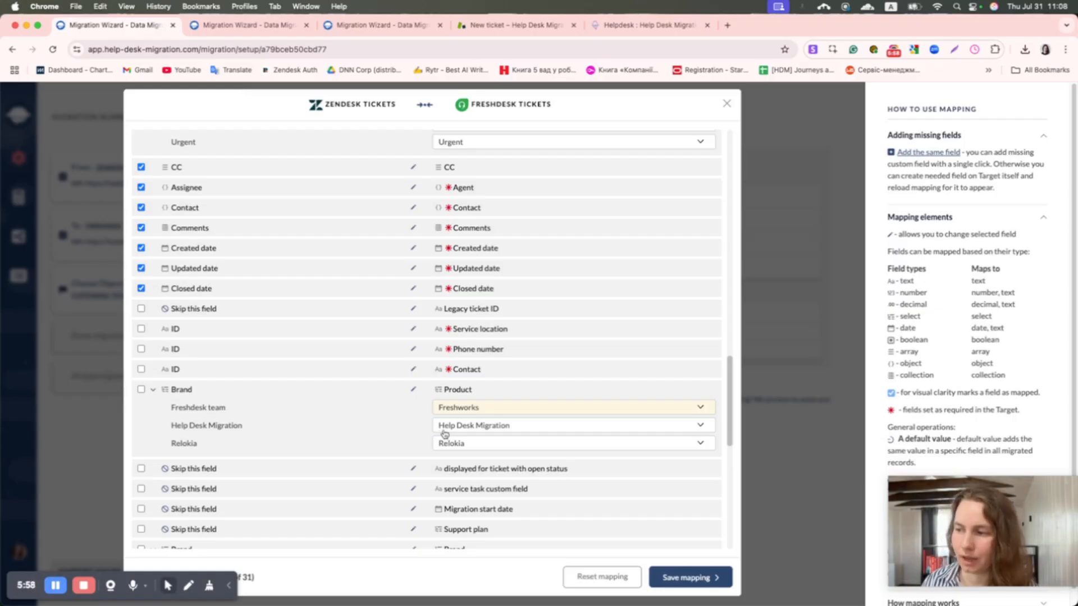
Set the Pending reason mapping for default or empty values to Waiting on vendor
scroll(443, 429, "down", 4)
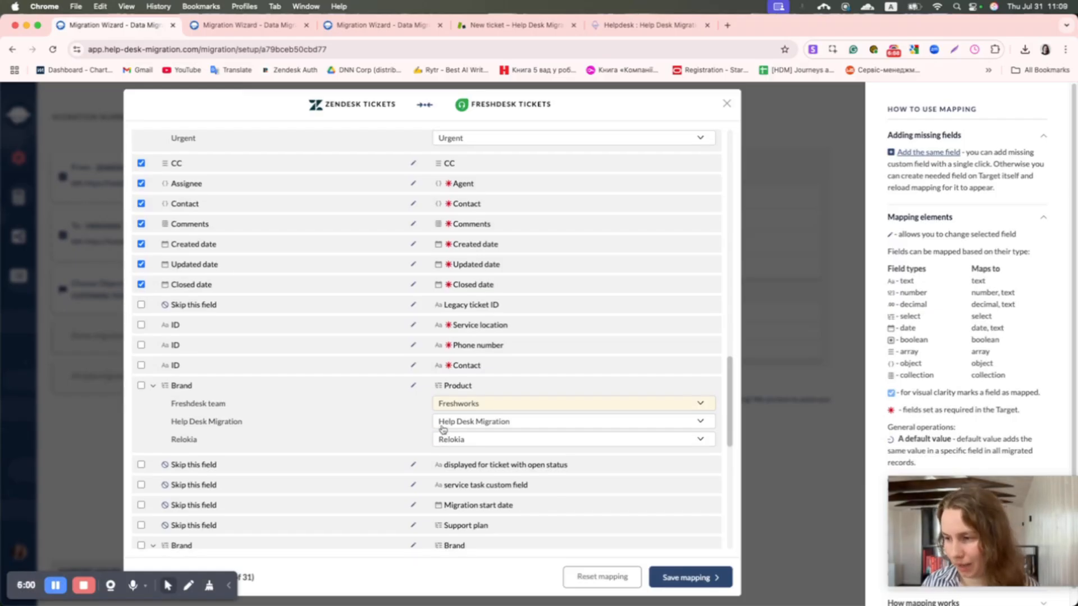
scroll(442, 432, "down", 10)
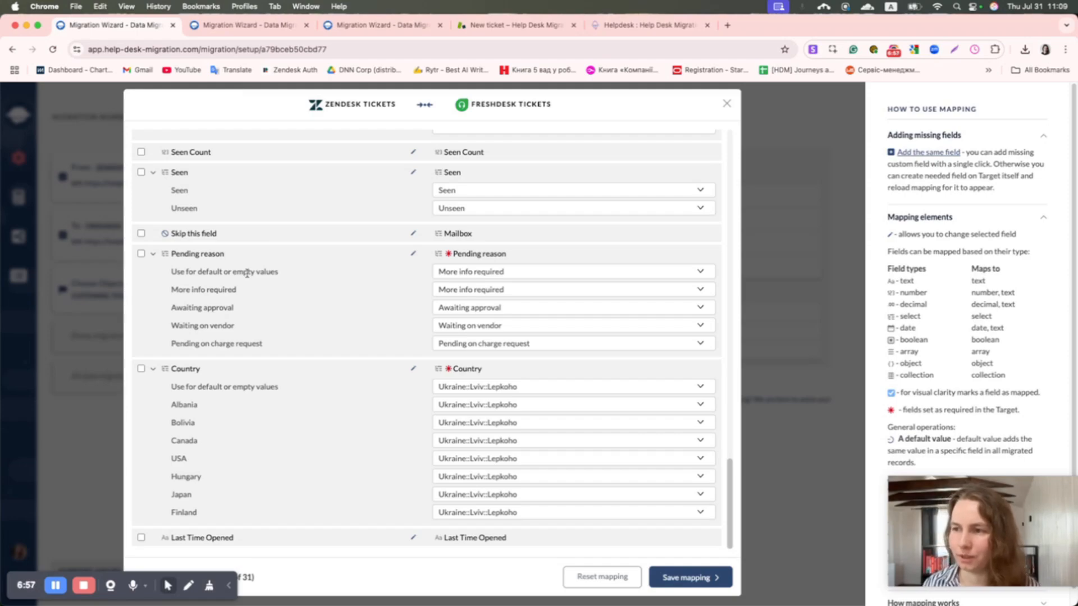
left_click(465, 272)
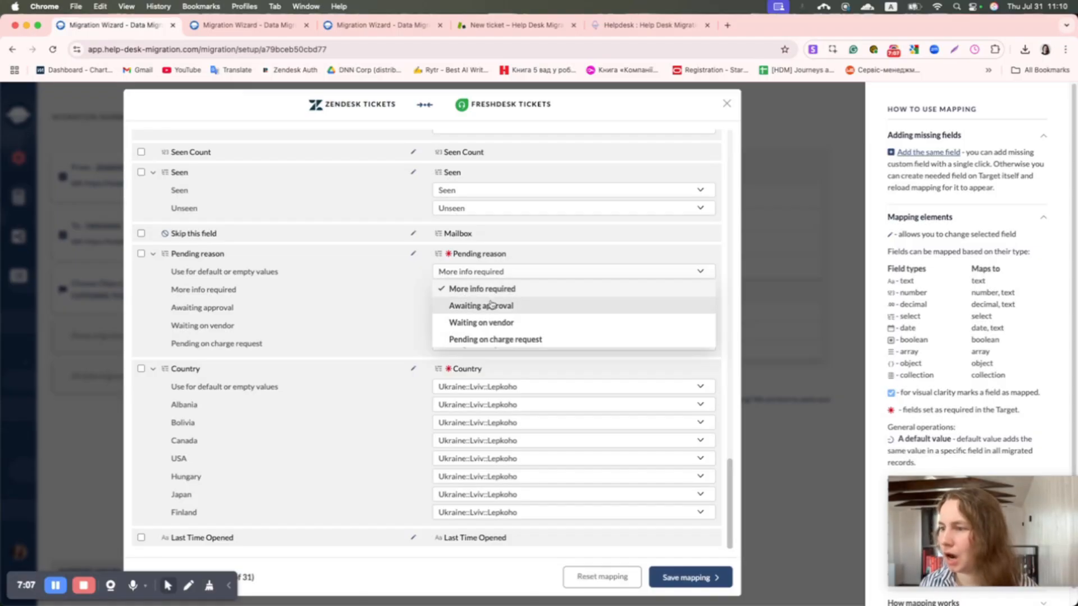
left_click(513, 323)
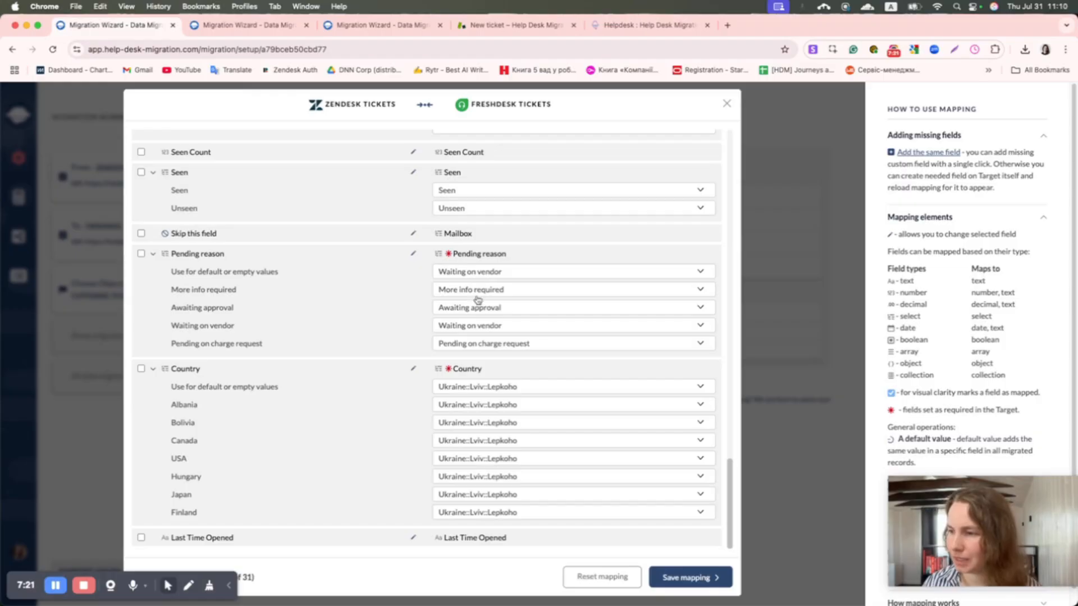
Find the Legacy ticket ID field by searching for "lega" and map the Zendesk ID to it
scroll(509, 442, "up", 3)
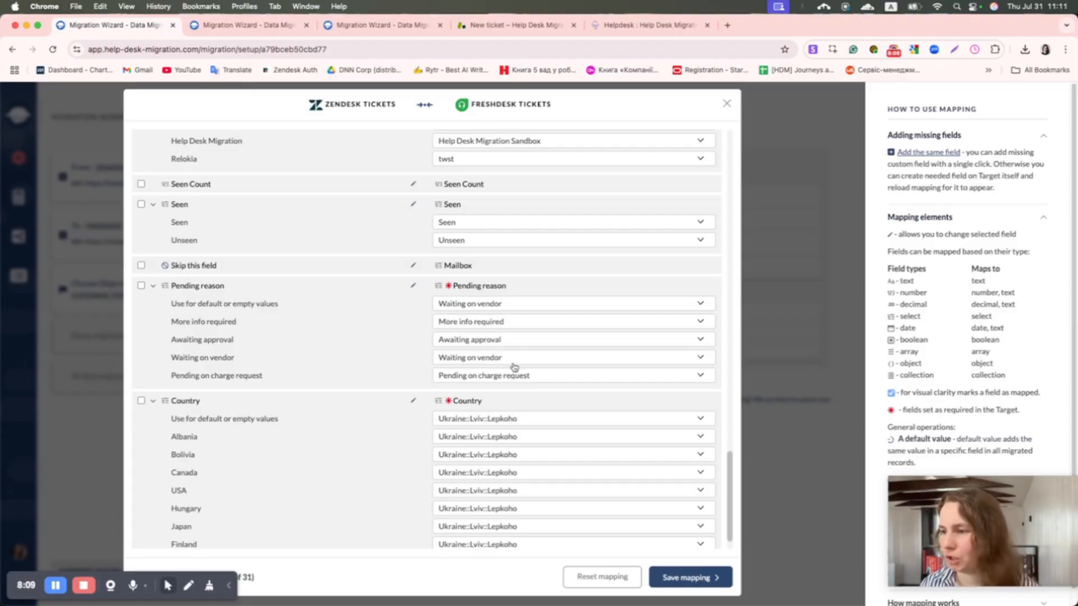
scroll(514, 367, "down", 2)
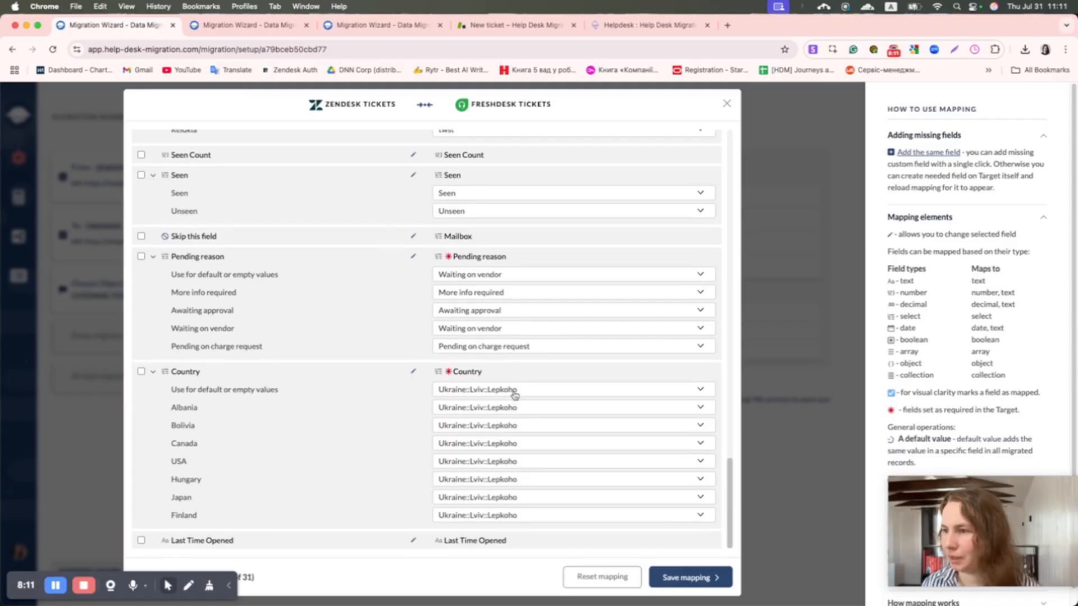
scroll(515, 395, "up", 5)
scroll(514, 396, "up", 5)
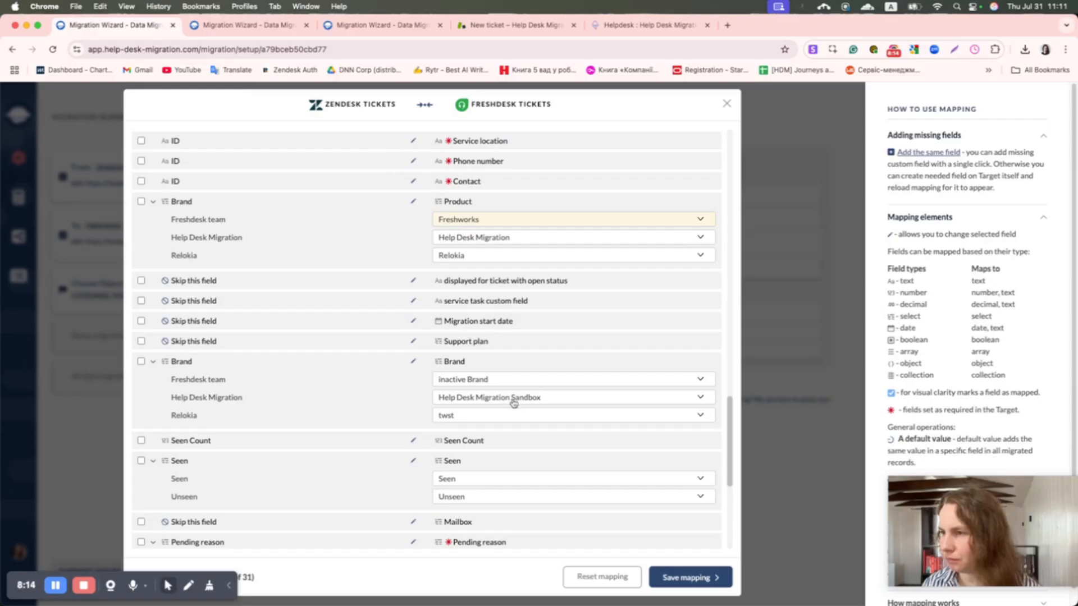
scroll(513, 402, "up", 2)
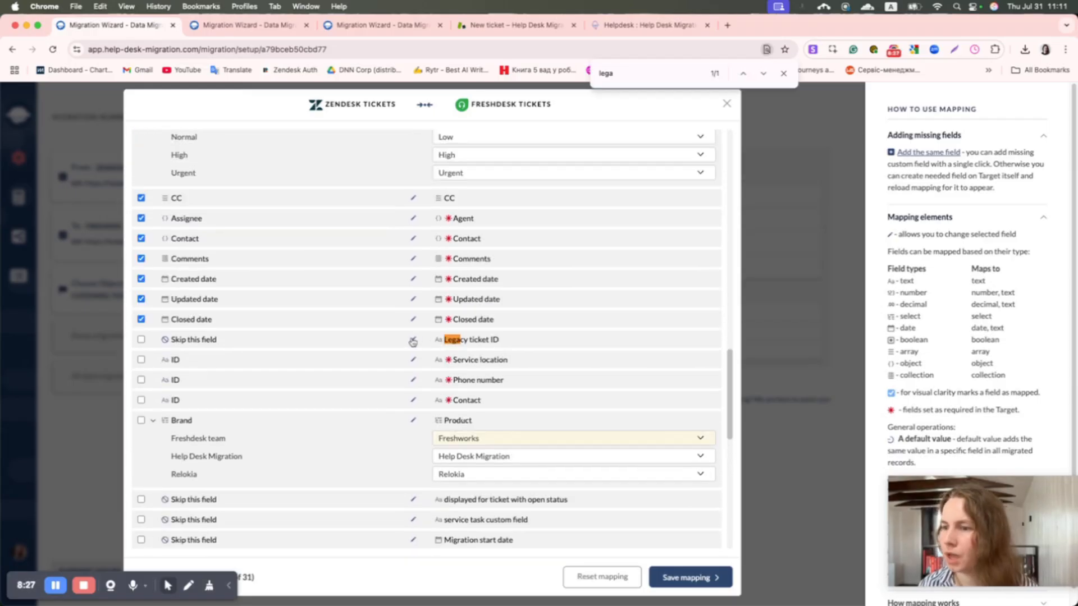
left_click(413, 340)
left_click(203, 428)
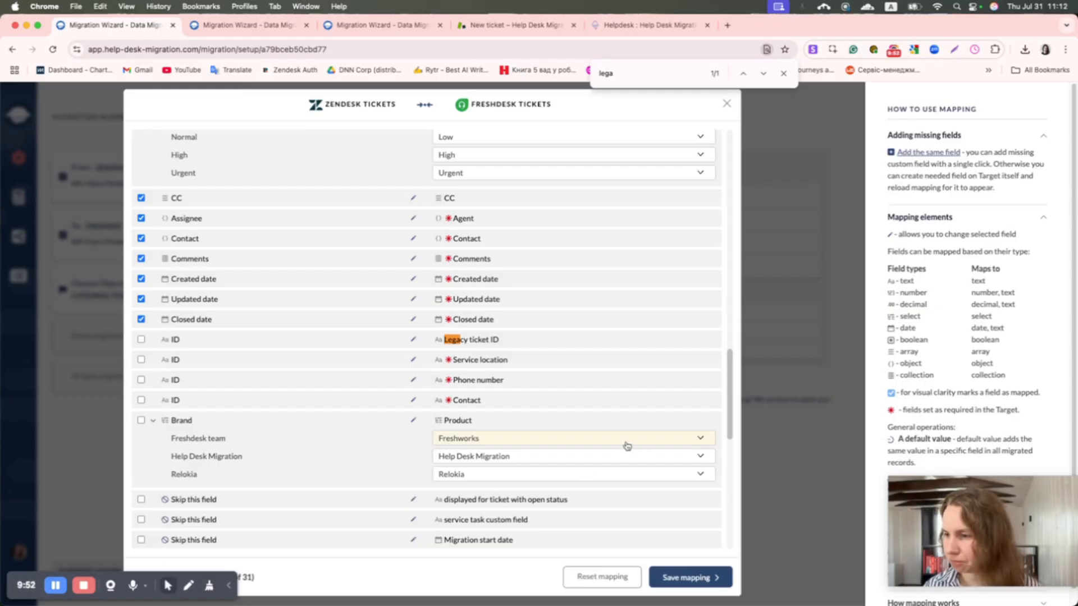
Examine the nested Location options under Ukraine and Lviv in the Zendesk new ticket form, and return to the Country mapping
scroll(609, 439, "down", 5)
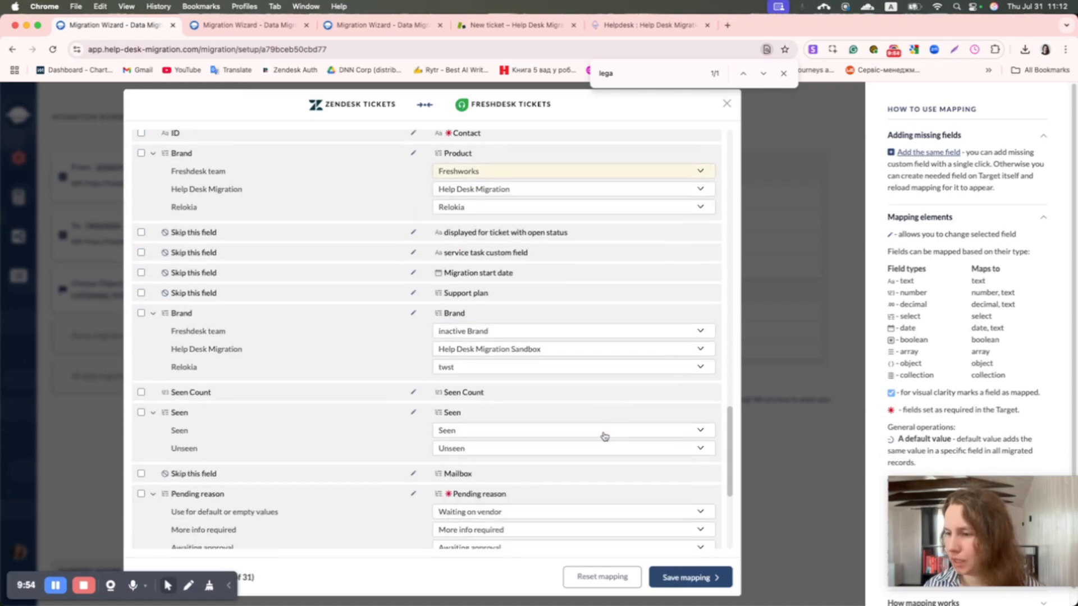
scroll(604, 436, "down", 5)
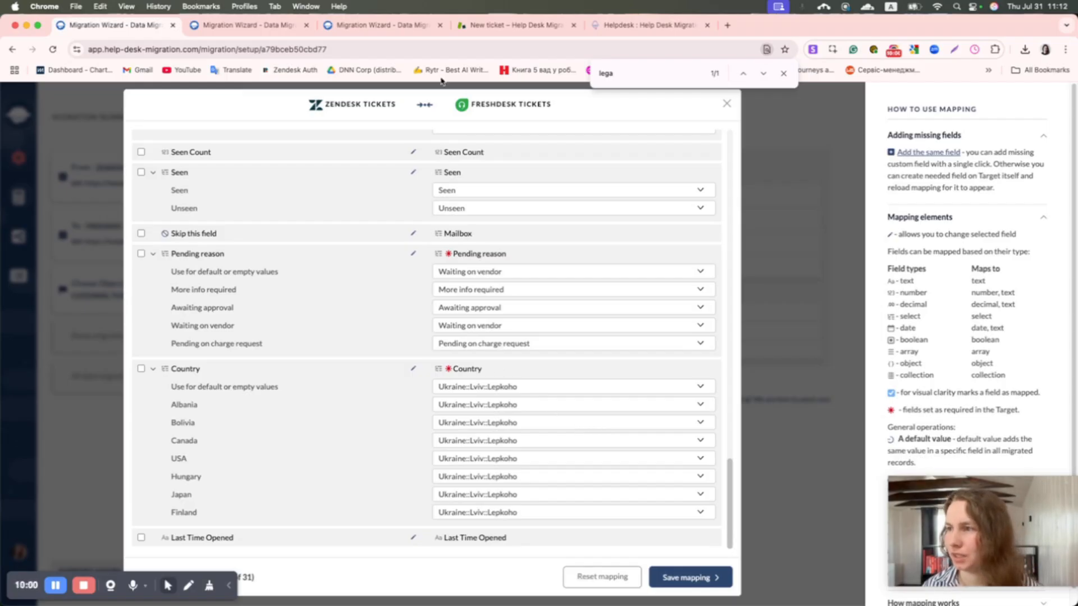
left_click(478, 24)
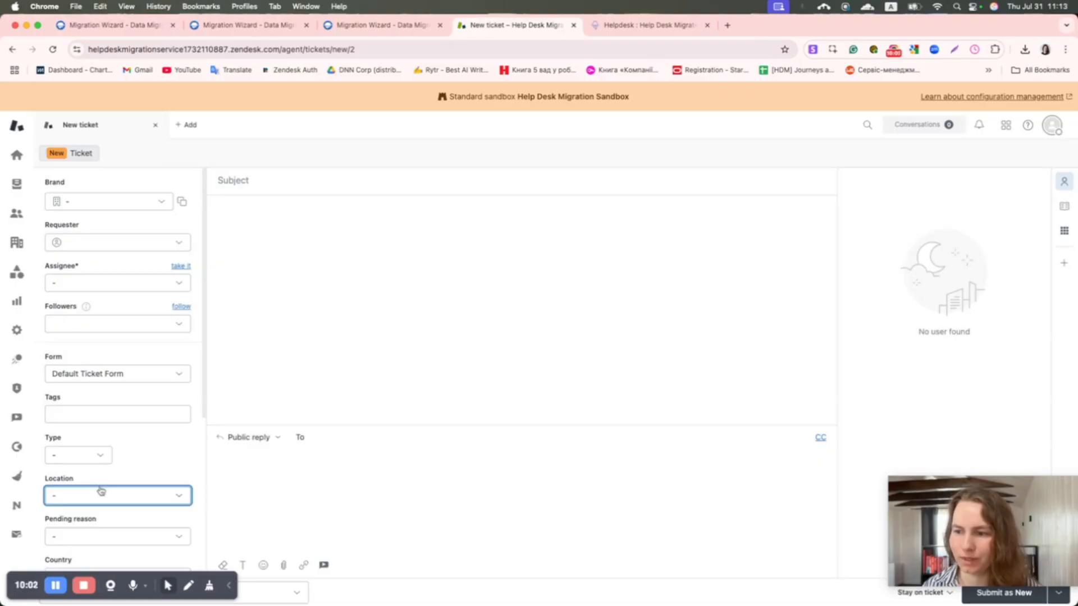
scroll(133, 463, "down", 3)
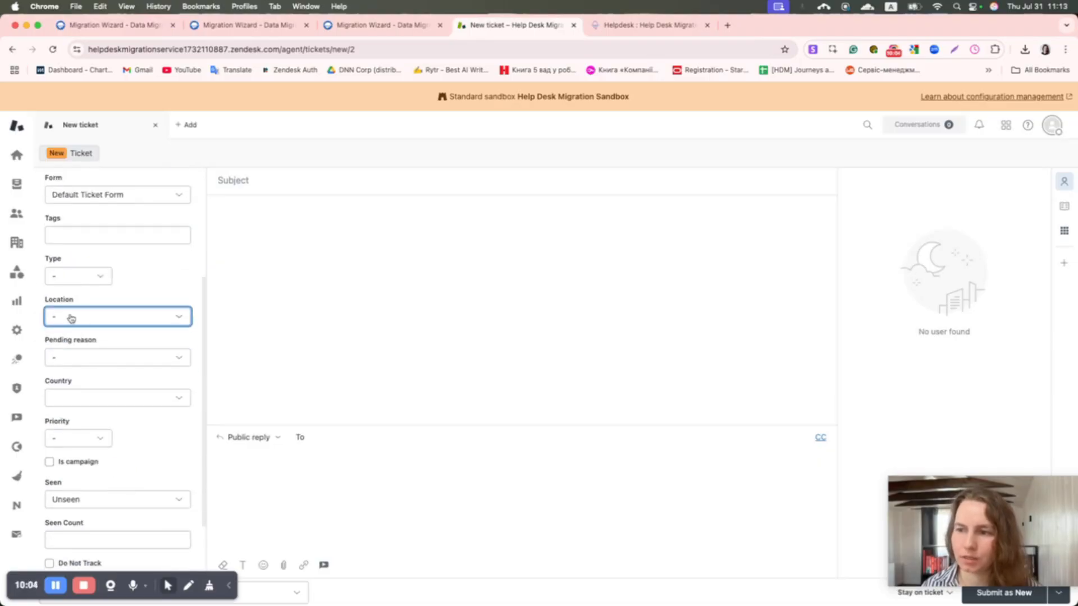
left_click(71, 318)
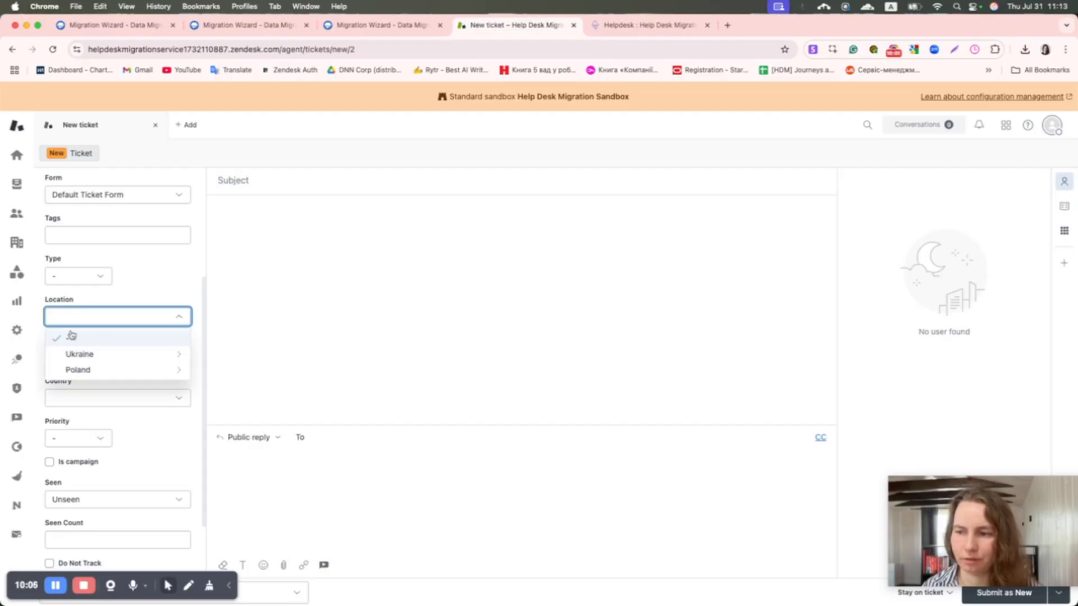
left_click(80, 355)
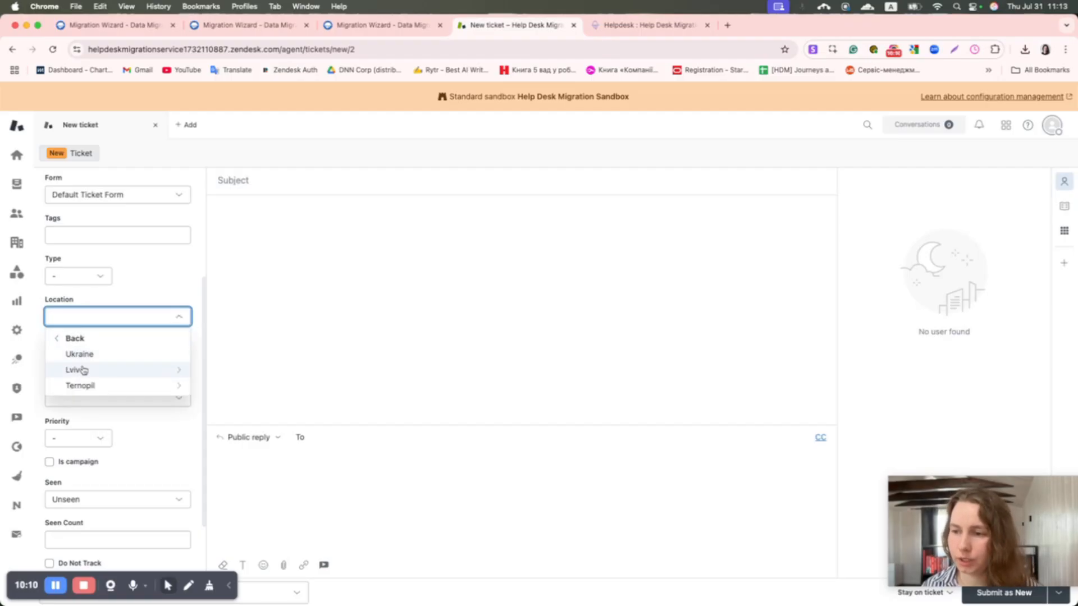
left_click(83, 370)
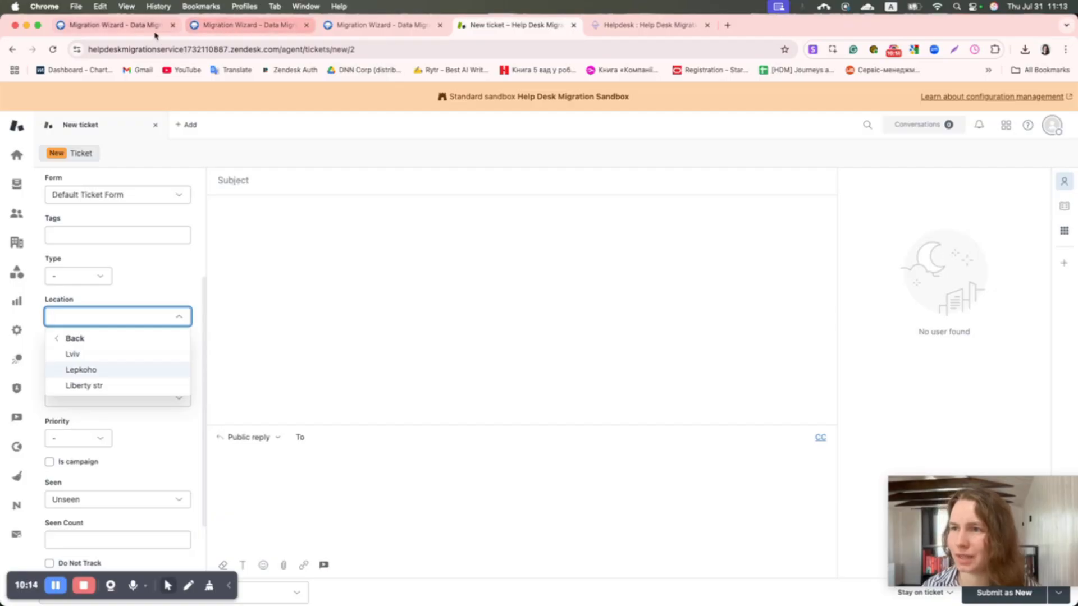
left_click(110, 31)
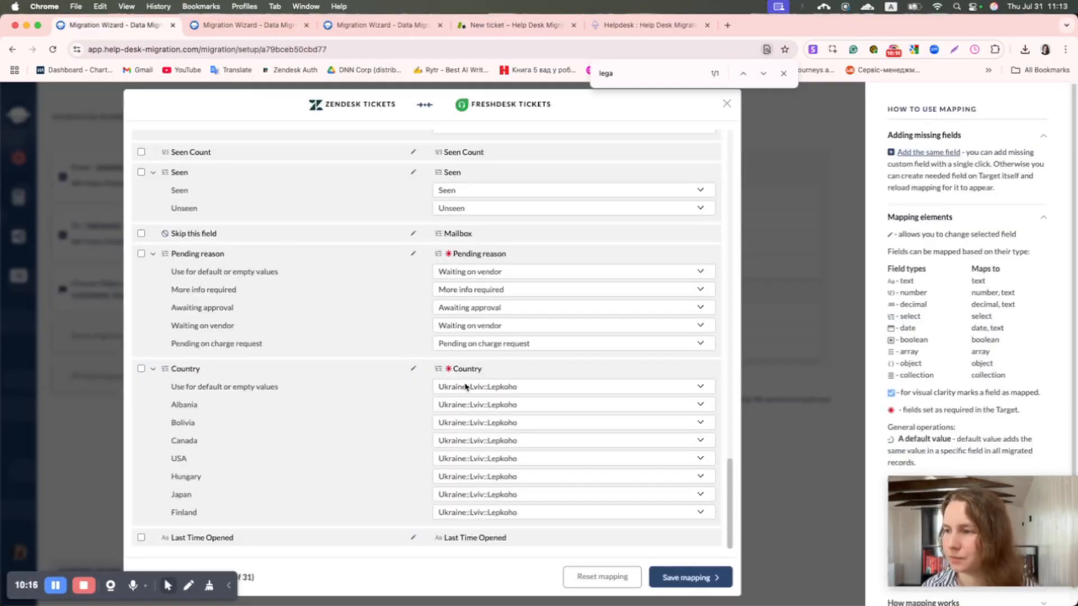
Change the Zendesk source field mapped to the required Freshdesk Country field to Location
left_click(480, 26)
left_click(94, 31)
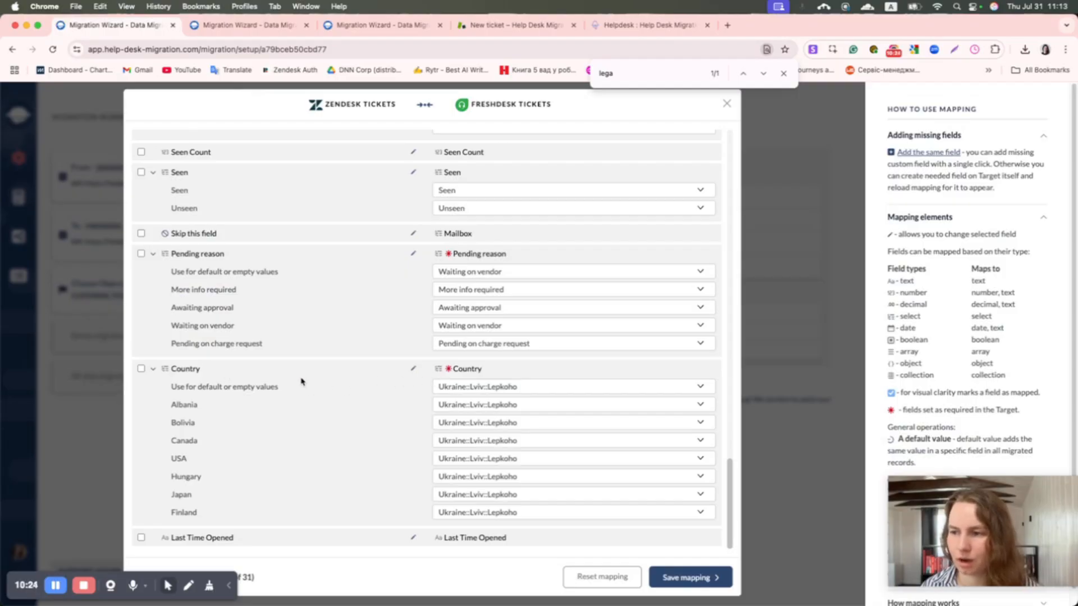
left_click(412, 370)
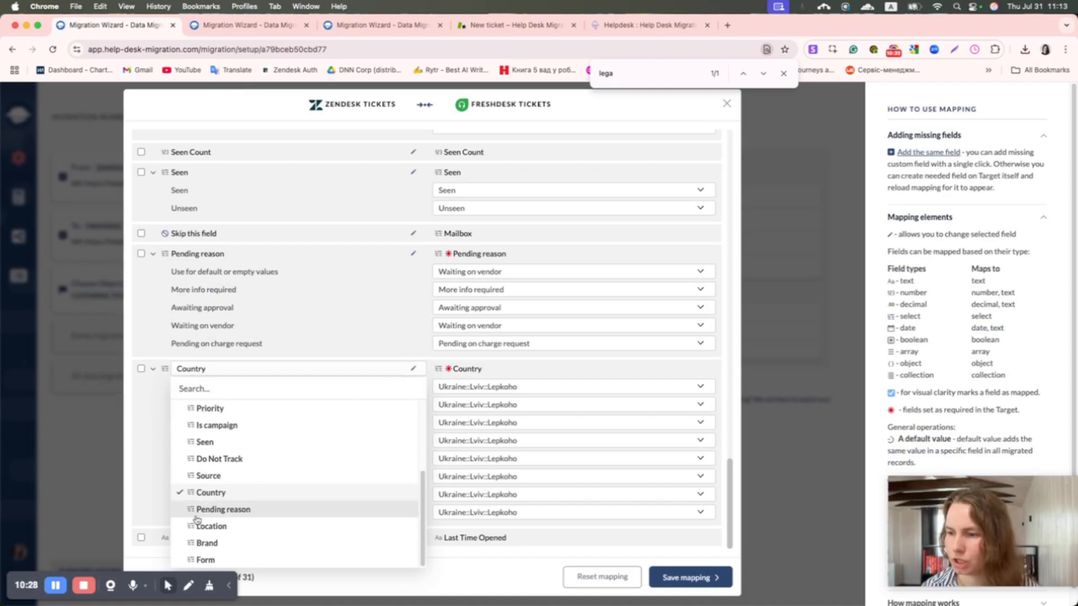
left_click(200, 527)
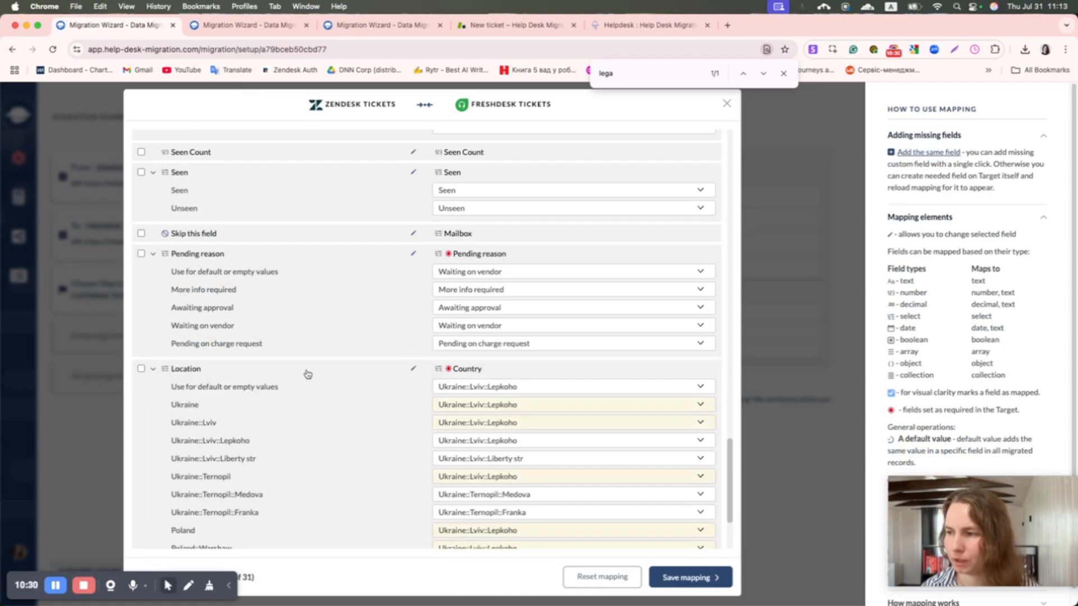
scroll(525, 397, "down", 4)
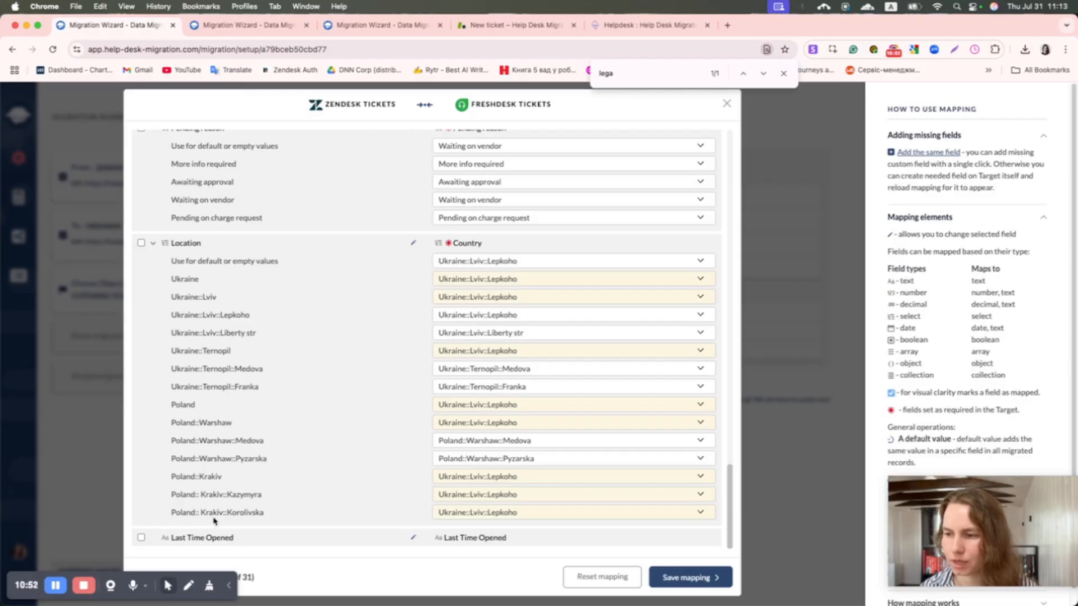
Map the Location value Ukraine to Ukraine::Lviv::Lepkoho and Ukraine::Ternopil to Ukraine::Ternopil::Medova
left_click(468, 280)
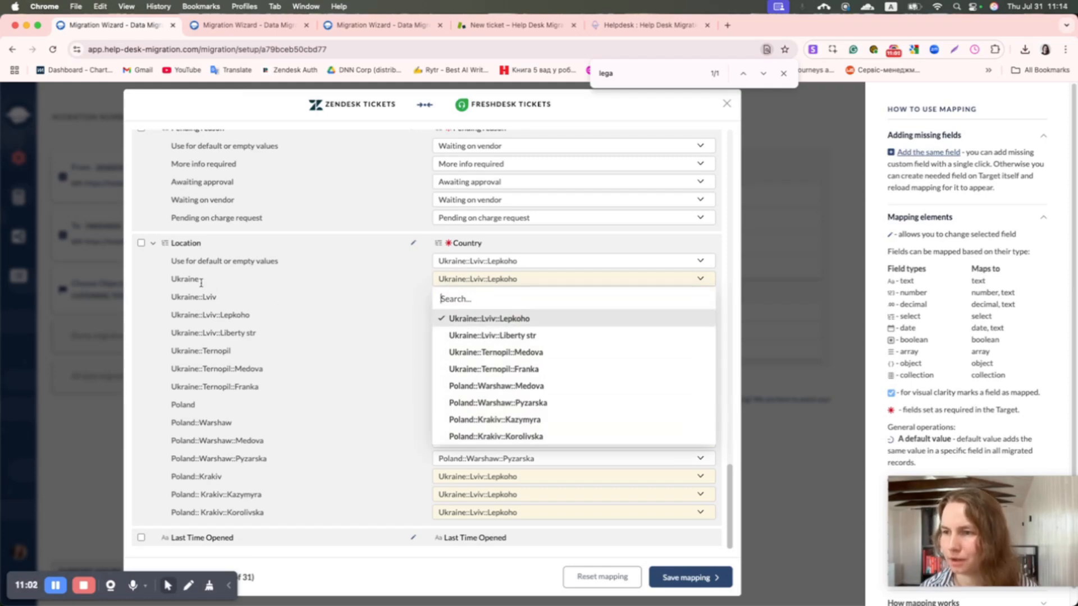
left_click(334, 309)
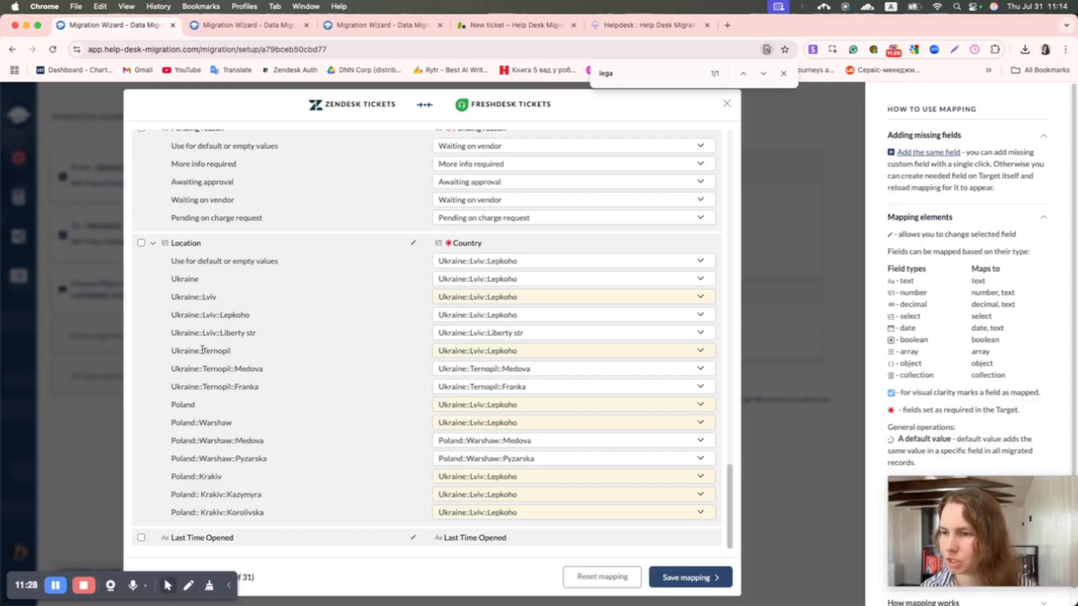
left_click(455, 351)
left_click(494, 424)
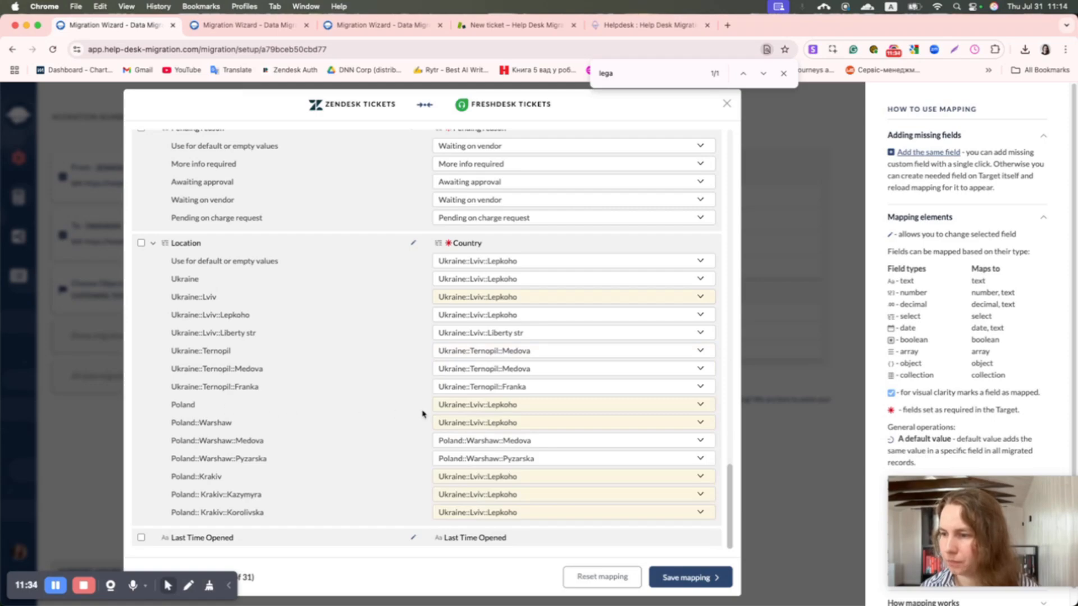
Map the Location value Poland to Poland::Warshaw::Medova and Poland::Warshaw to Poland::Warshaw::Pyzarska
left_click(452, 406)
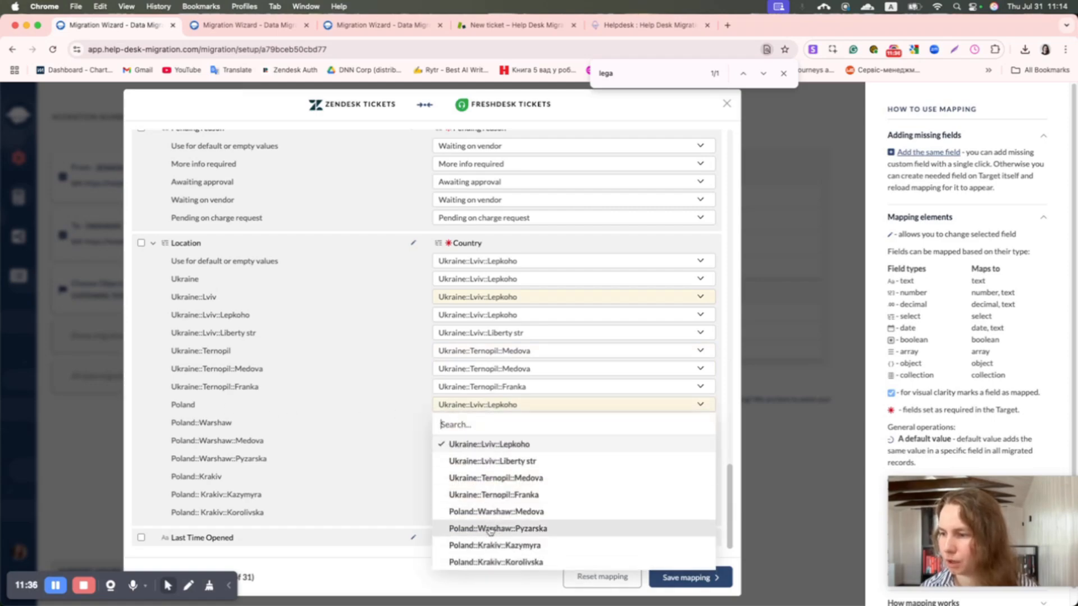
left_click(474, 512)
left_click(458, 429)
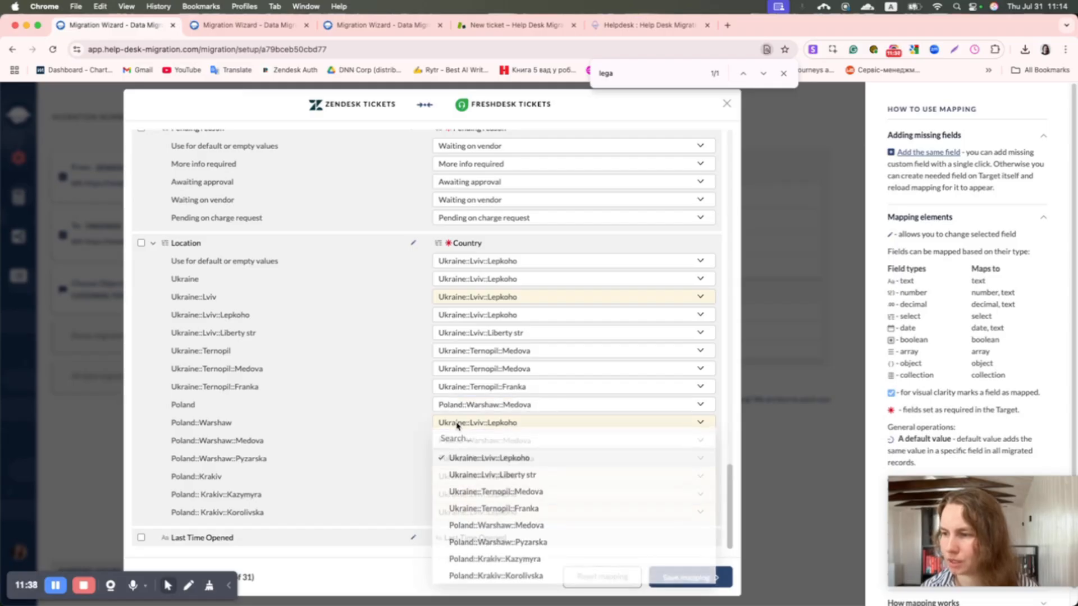
left_click(470, 544)
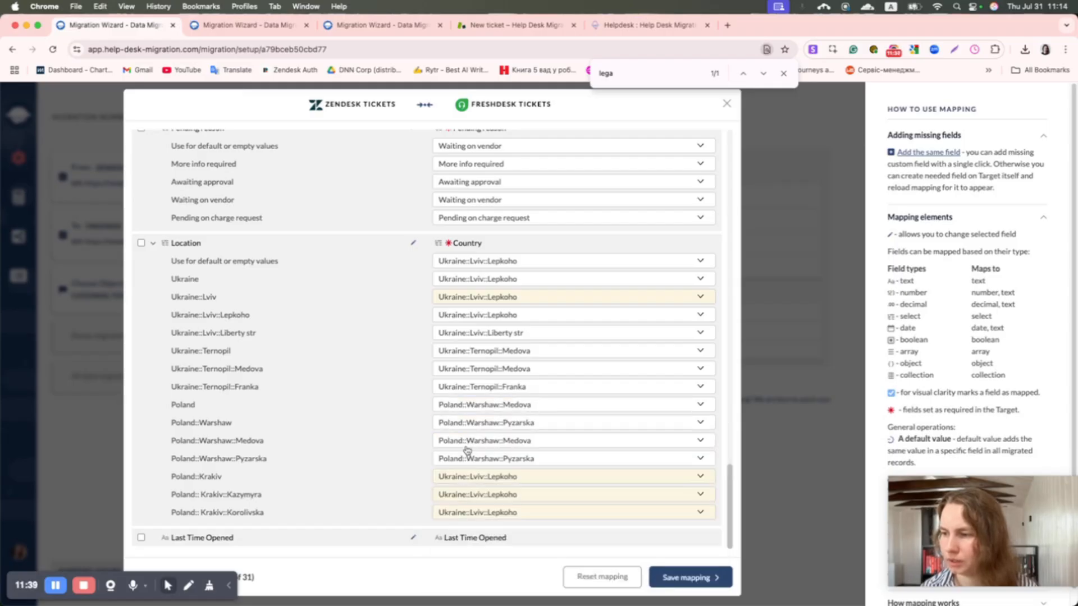
Map the Location values Poland::Krakiv and Poland::Krakiv::Kazymyra to Poland::Krakiv::Kazymyra, and Poland::Krakiv::Korolivska to Poland::Krakiv::Korolivska
left_click(466, 478)
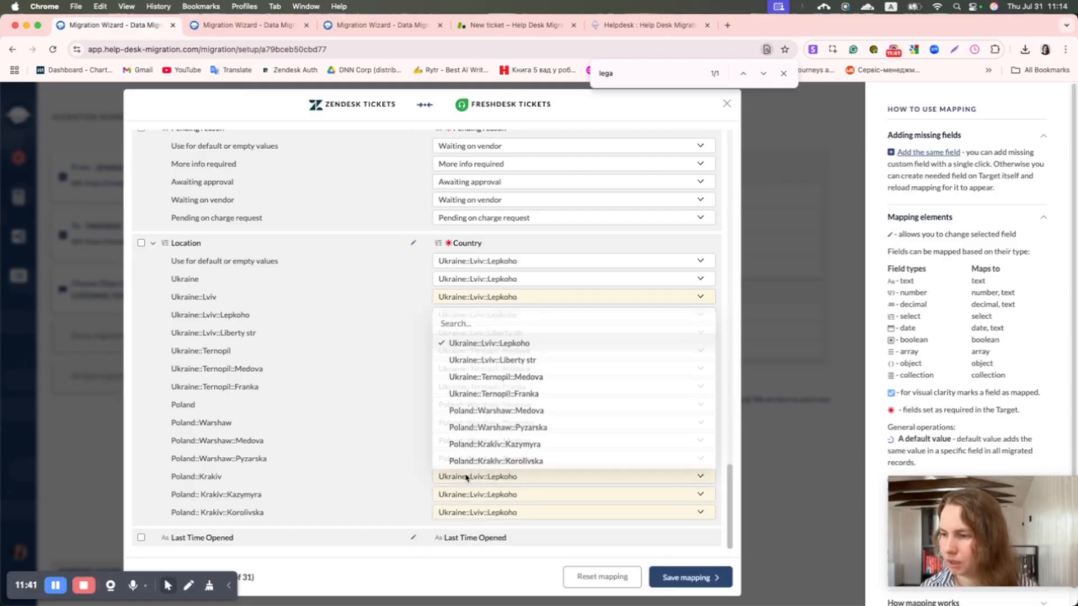
left_click(479, 442)
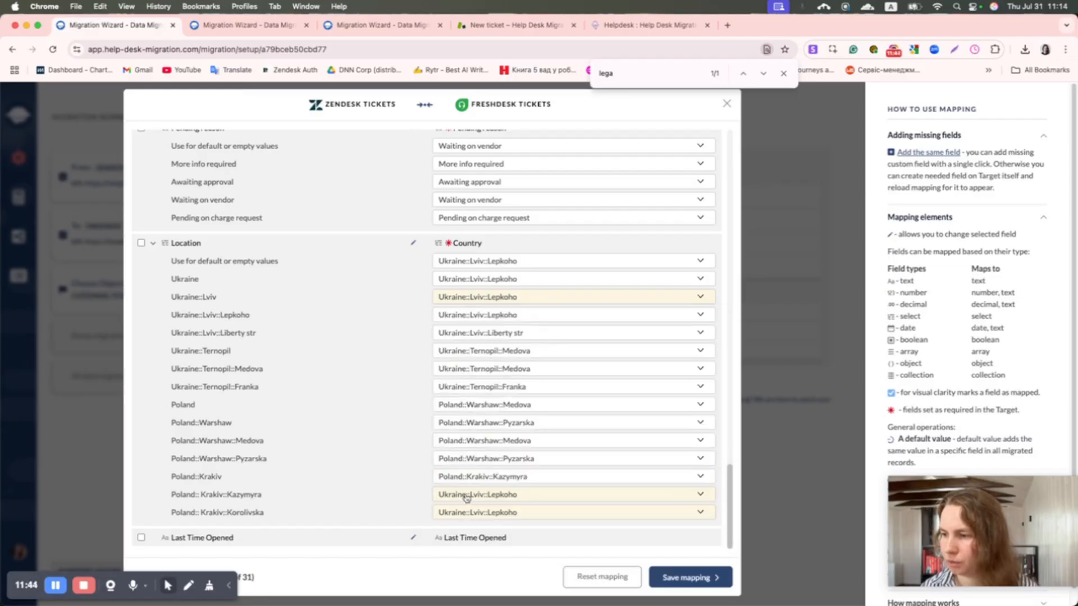
left_click(465, 496)
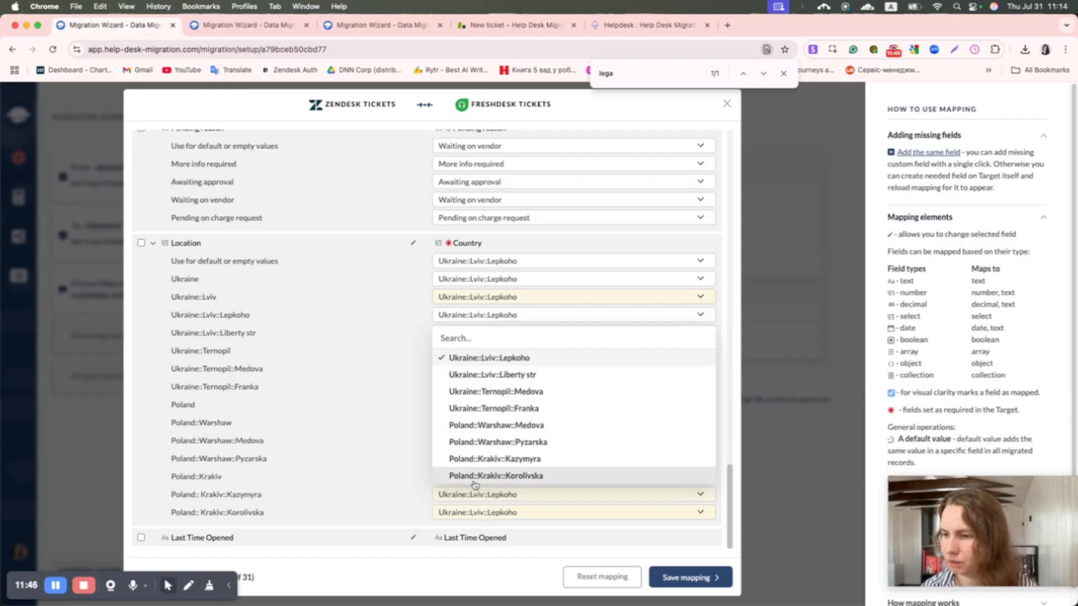
left_click(481, 460)
left_click(479, 515)
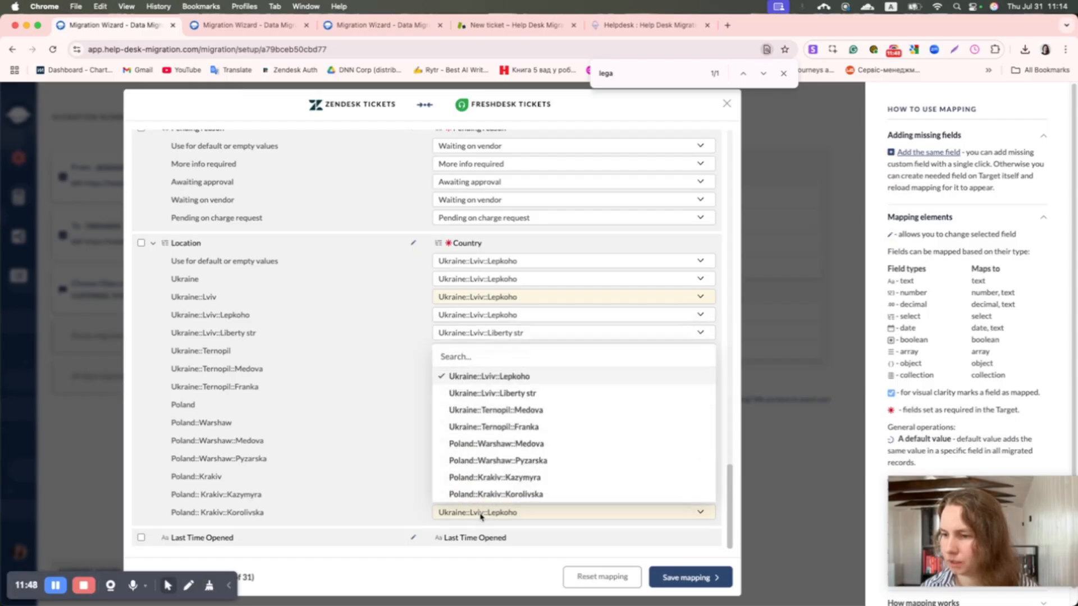
left_click(489, 494)
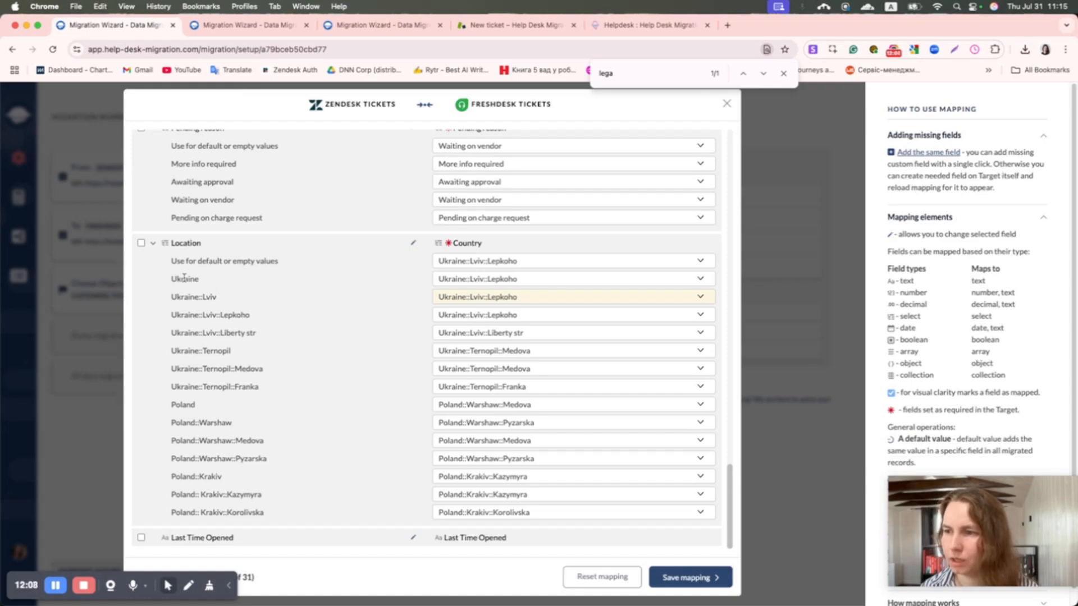
Remap the Location value Ukraine to Ukraine::Ternopil::Franka, trying Ukraine::Lviv::Liberty str first
left_click(463, 282)
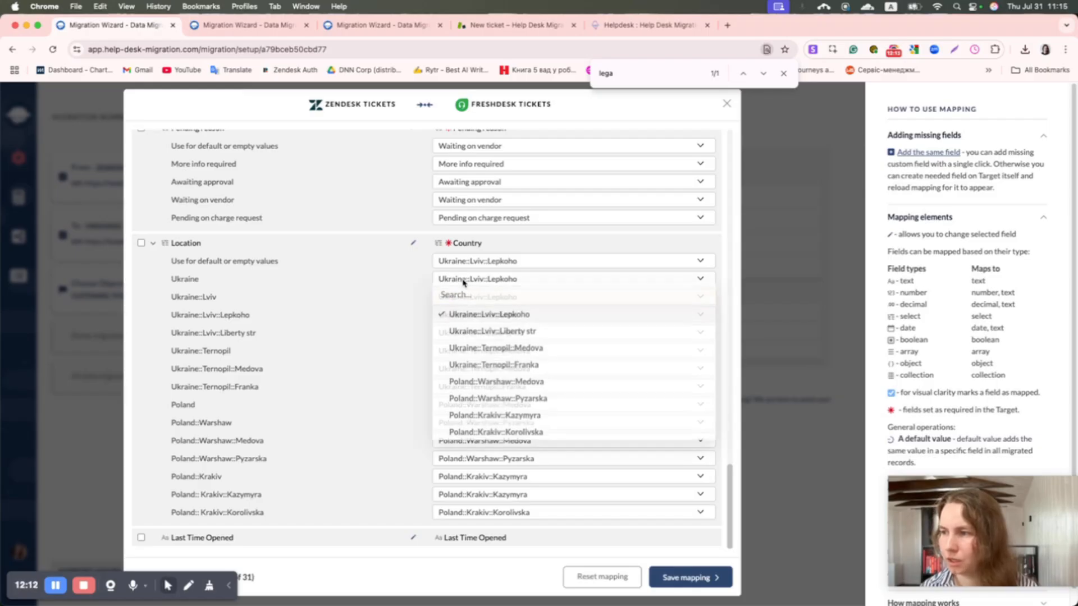
left_click(464, 333)
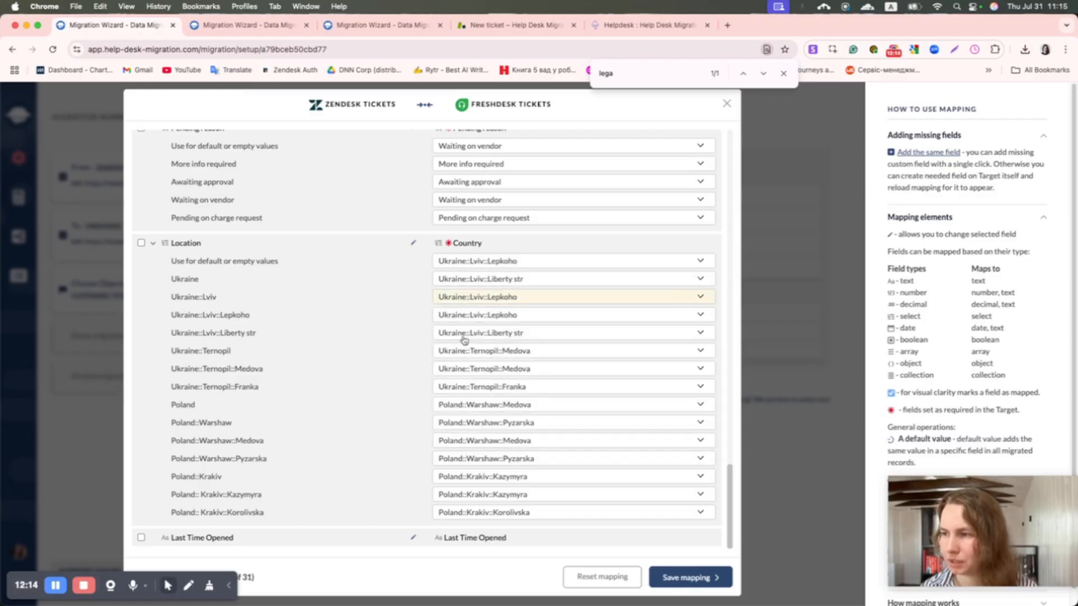
left_click(457, 281)
left_click(463, 371)
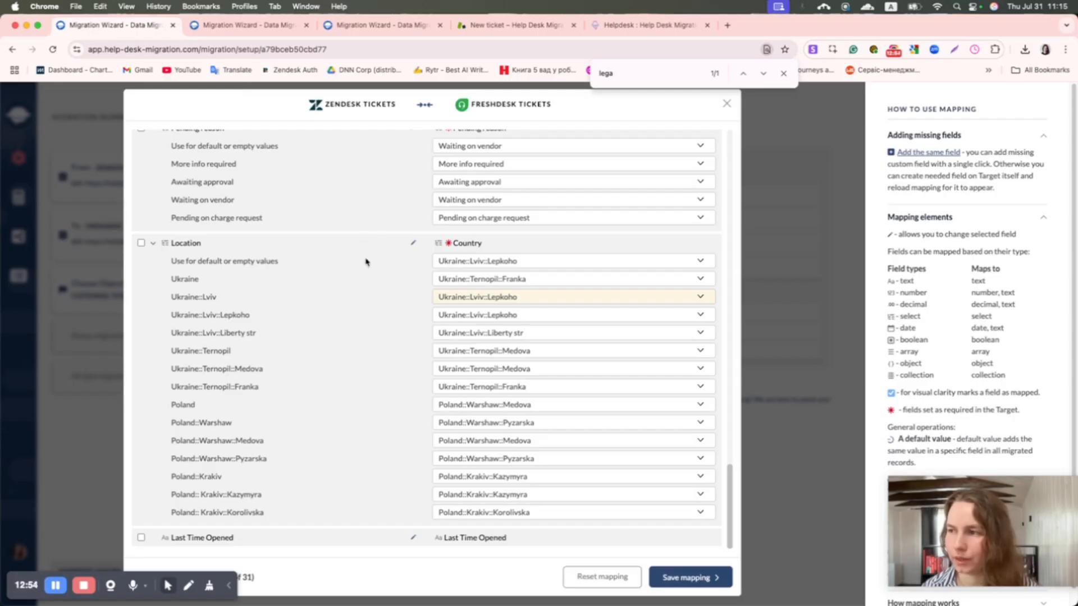
Collapse the value lists of the Location, Brand-to-Brand and Pending reason mappings
left_click(153, 243)
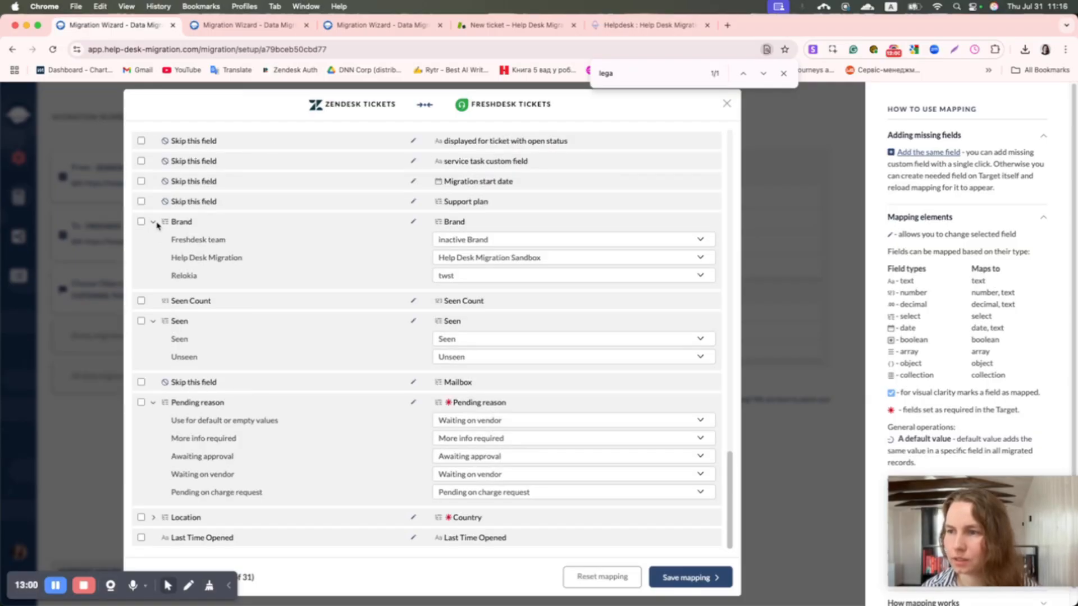
left_click(153, 223)
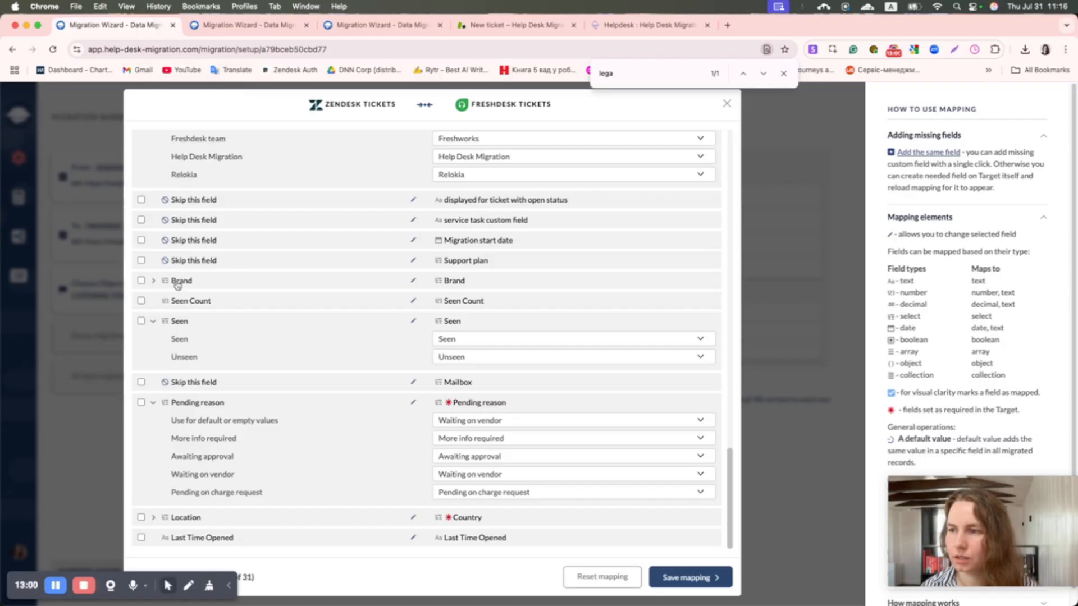
left_click(153, 402)
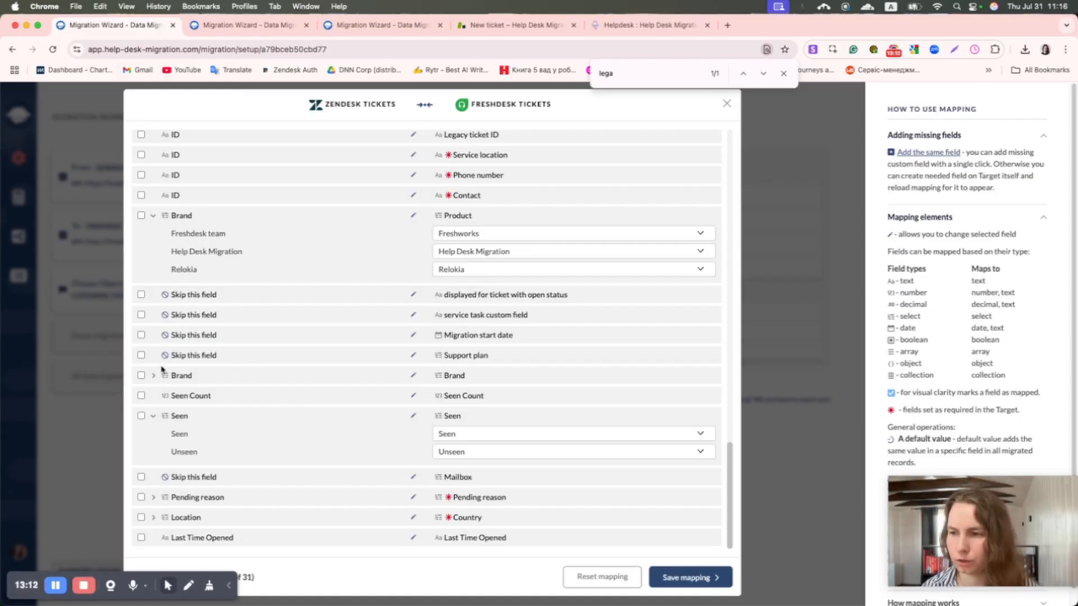
Mark the Pending reason and skipped Mailbox fields as mapped, and save the ticket mapping
left_click(140, 498)
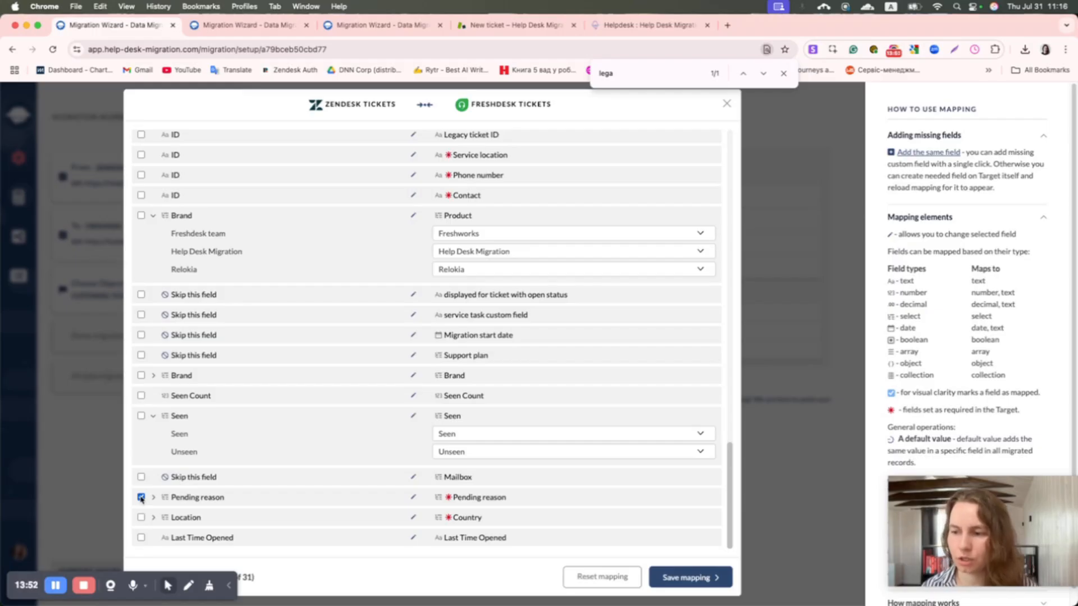
left_click(141, 478)
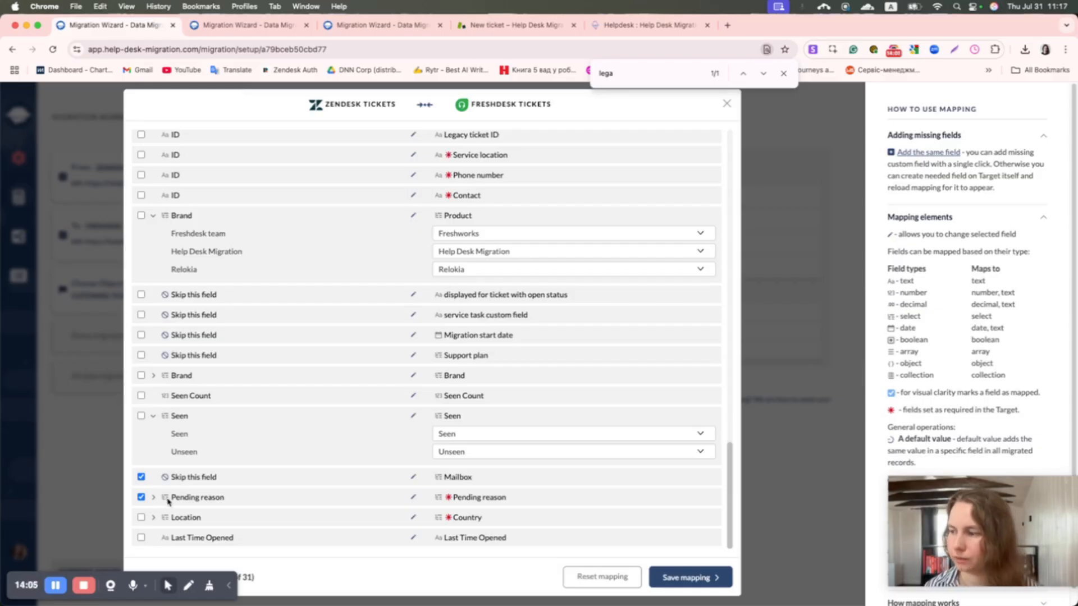
left_click(689, 580)
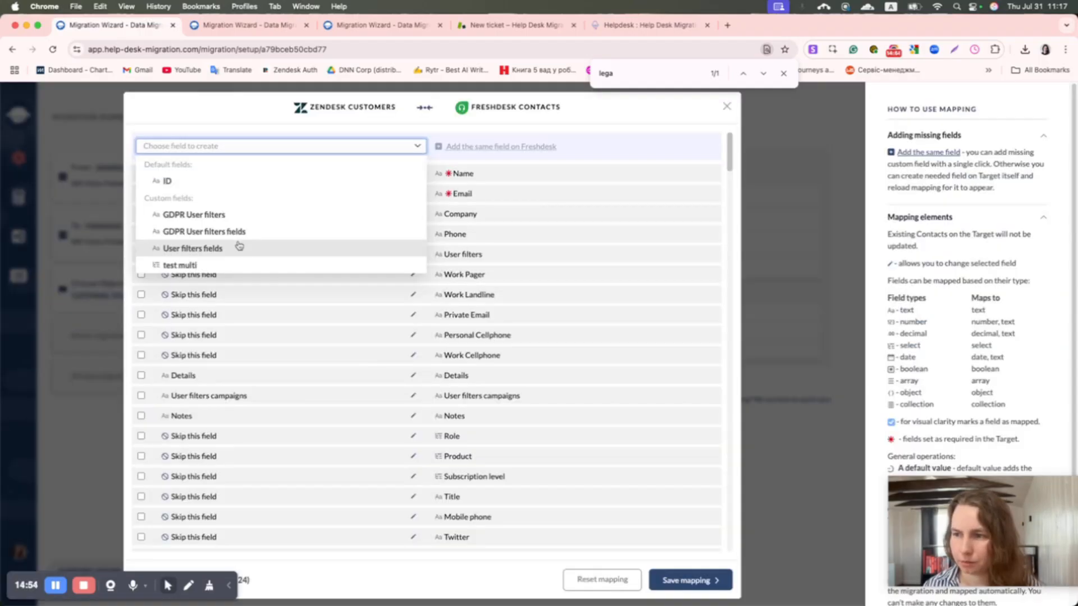
Create the Zendesk User filters fields custom field on Freshdesk contacts, and close the customer mapping
left_click(236, 245)
left_click(458, 148)
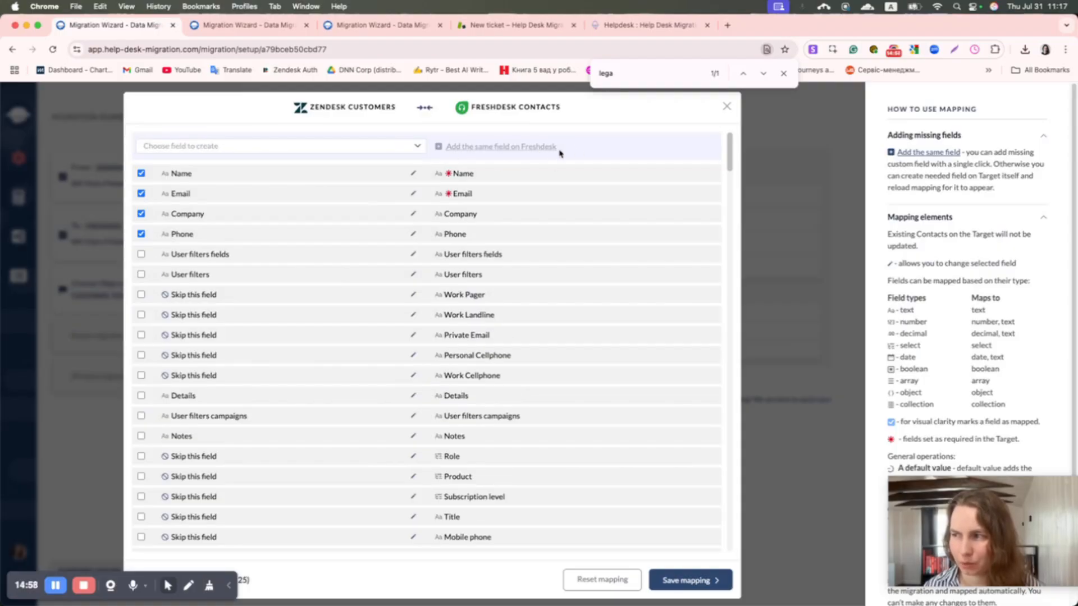
left_click(726, 107)
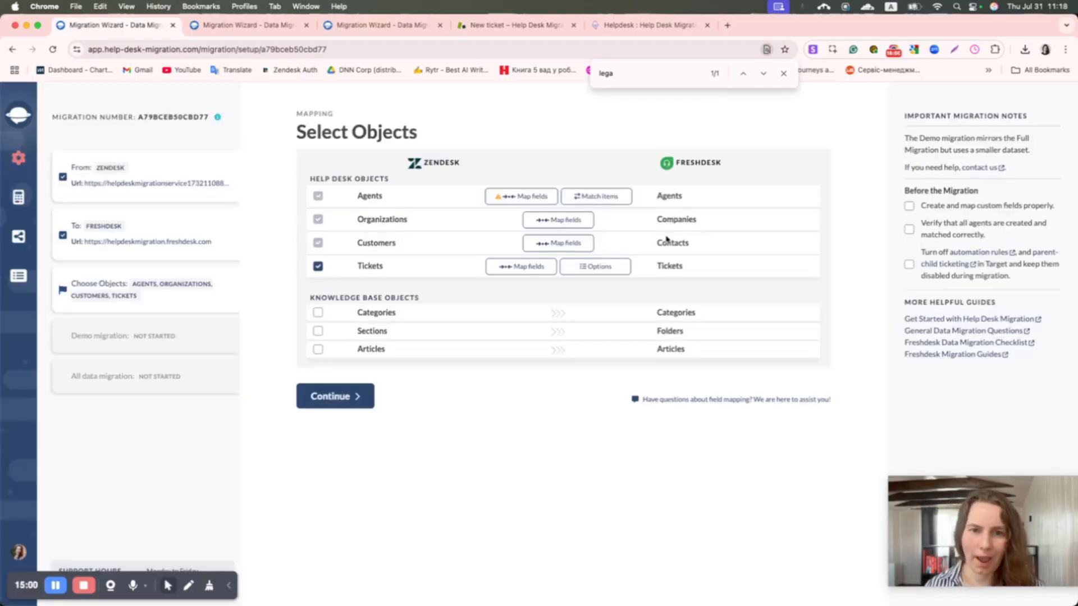